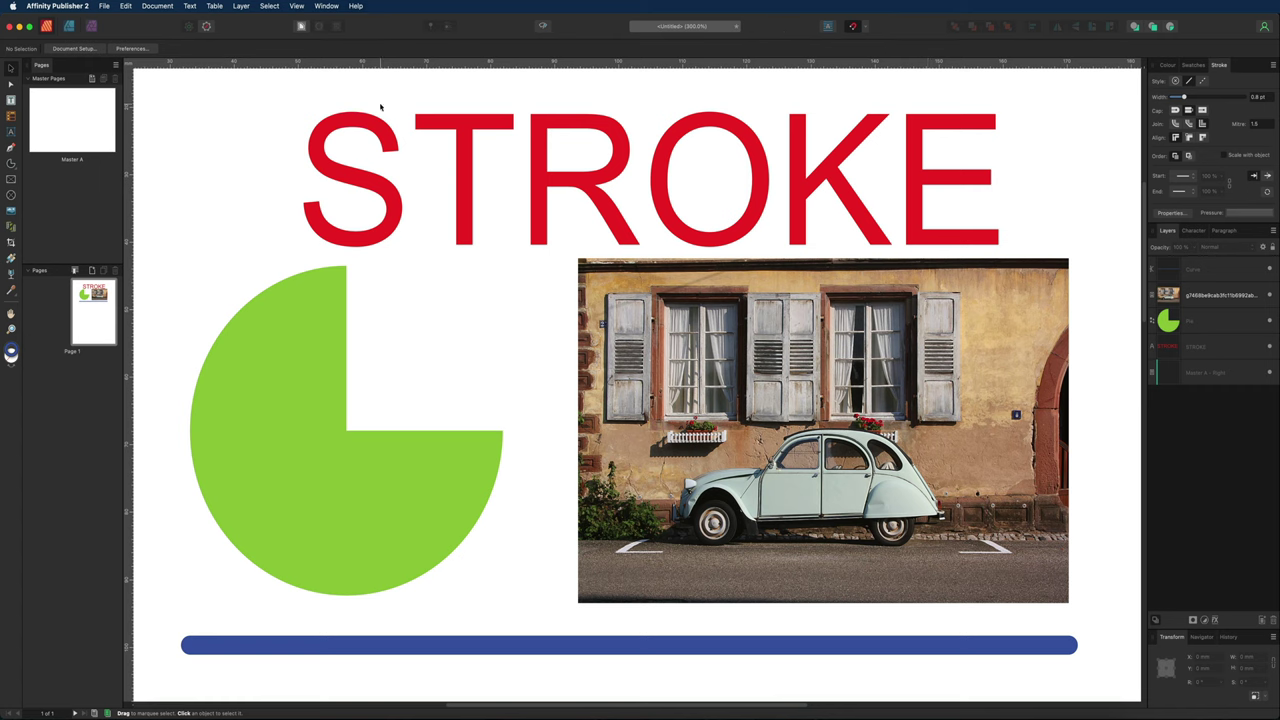
Step: Select the STROKE heading, the green pie, the photo and the blue line one by one, and clear the selection
left_click(456, 128)
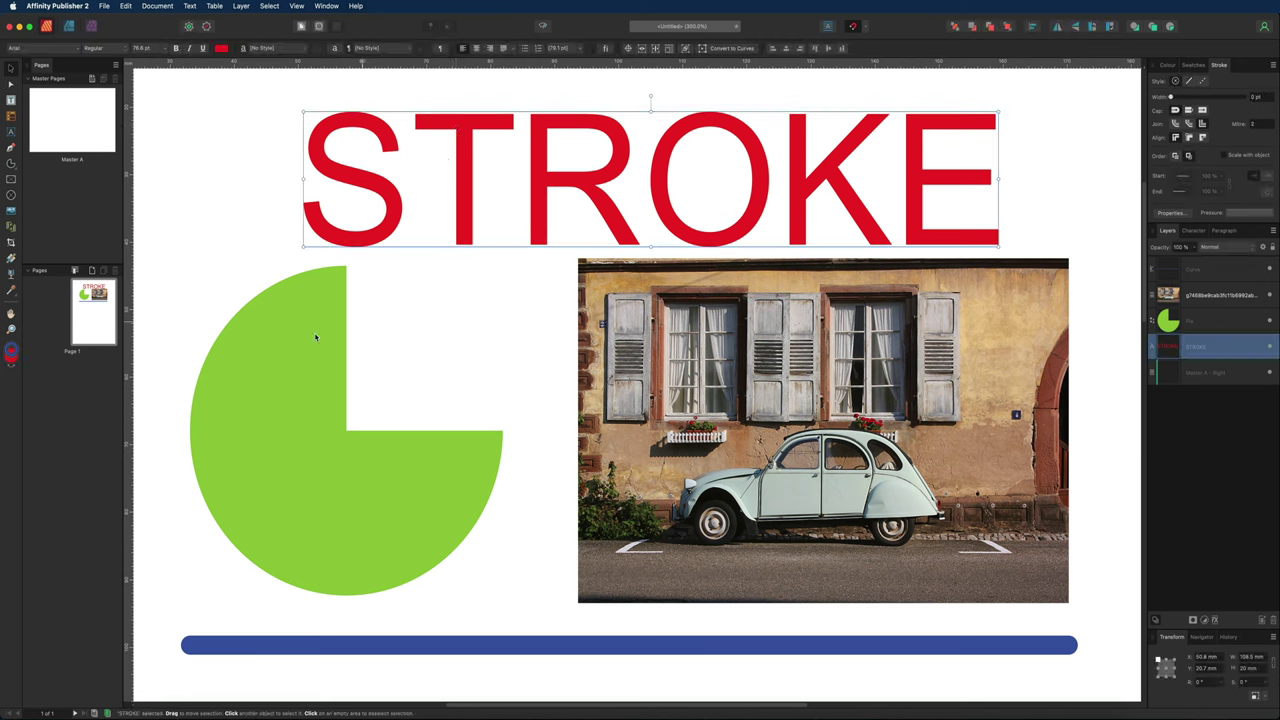
left_click(274, 344)
left_click(676, 352)
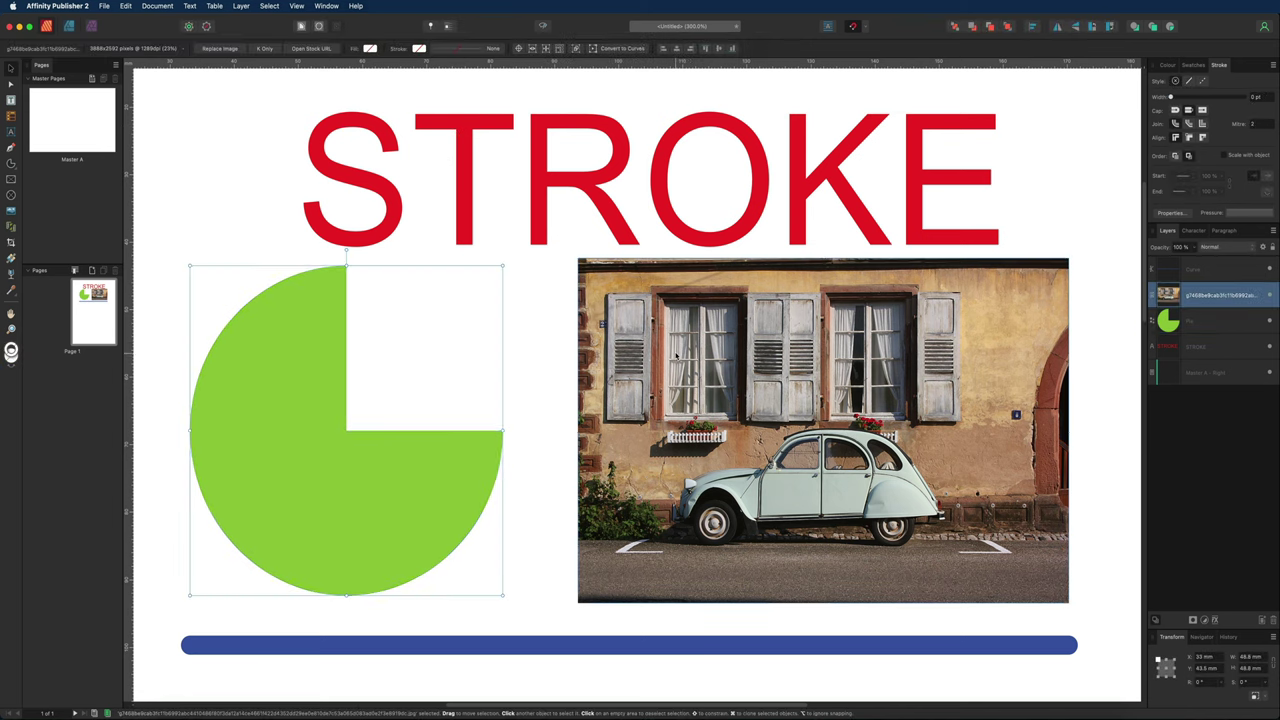
left_click(543, 644)
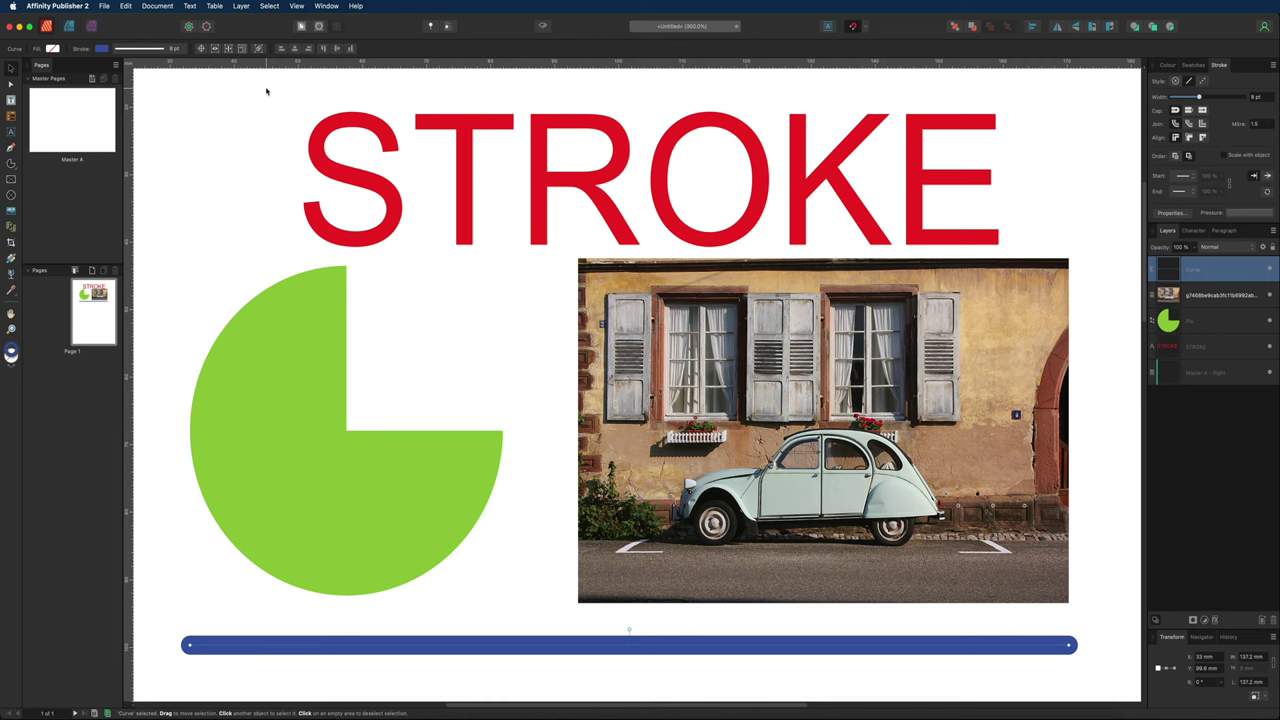
left_click(198, 103)
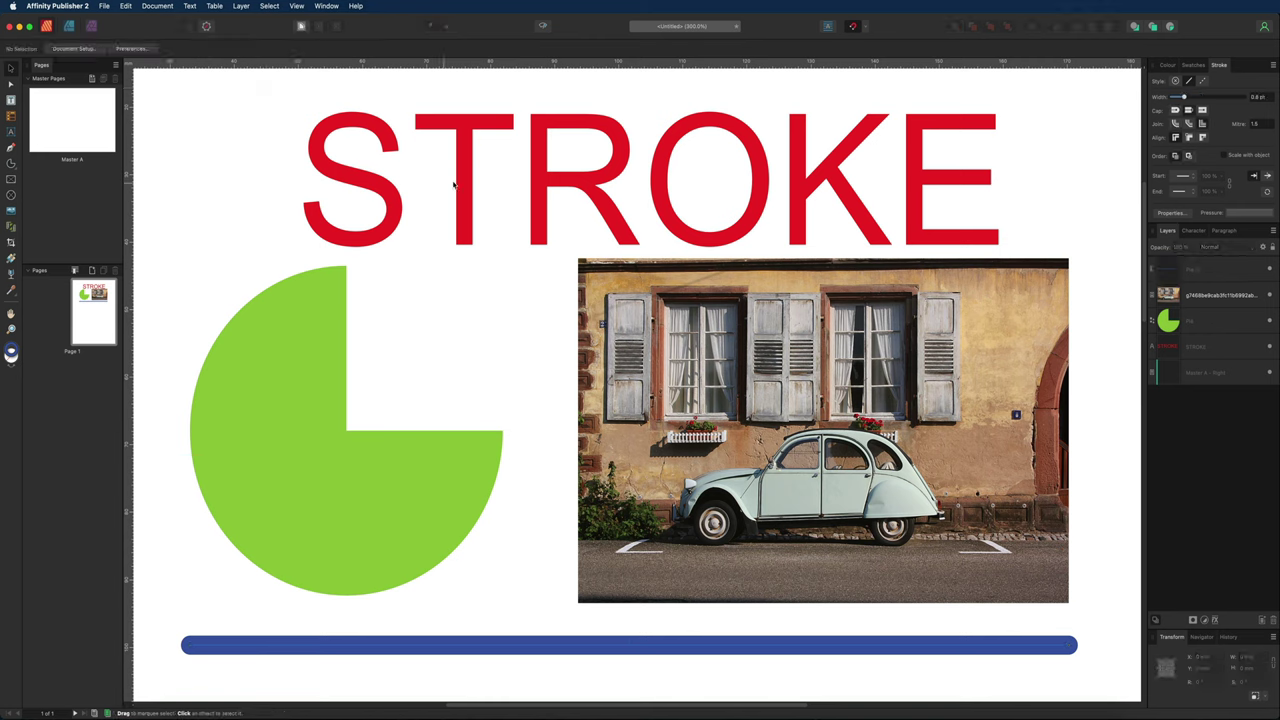
Step: Outline the STROKE heading with a 2 pt stroke and remove that stroke again
left_click(462, 127)
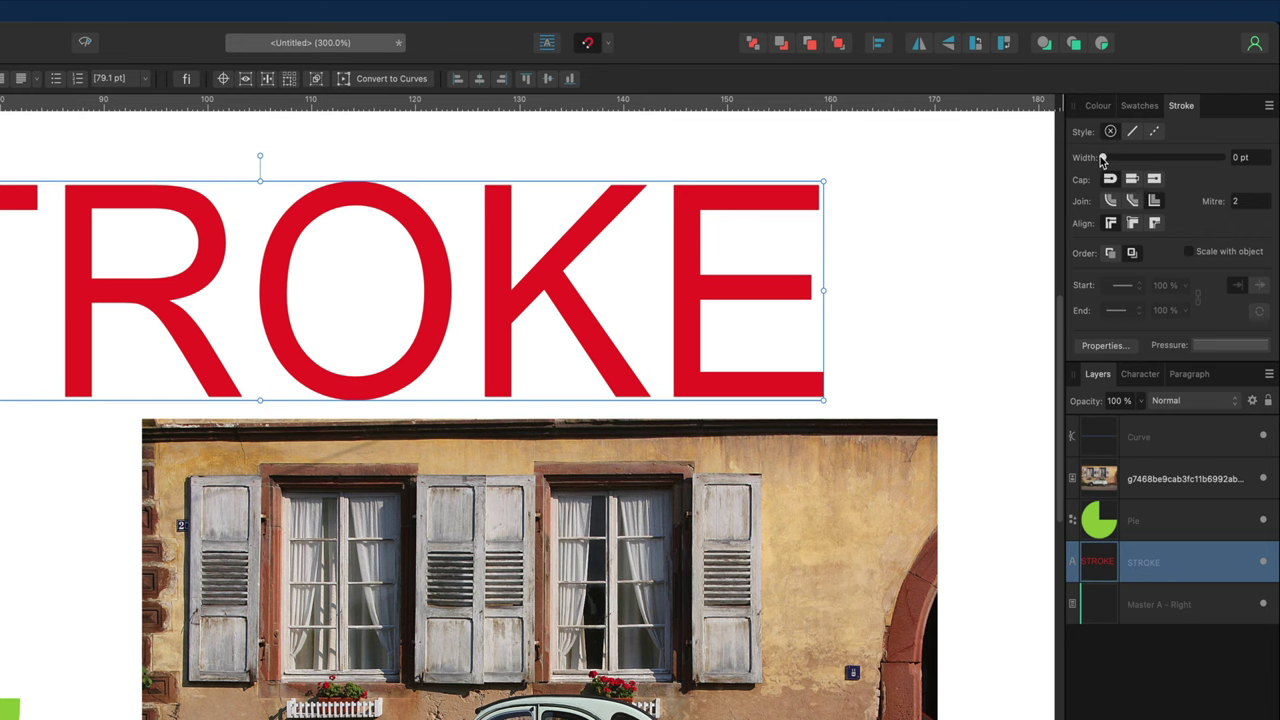
mouse_move(1103, 160)
left_mouse_down()
mouse_move(1148, 163)
mouse_move(1133, 159)
left_mouse_up()
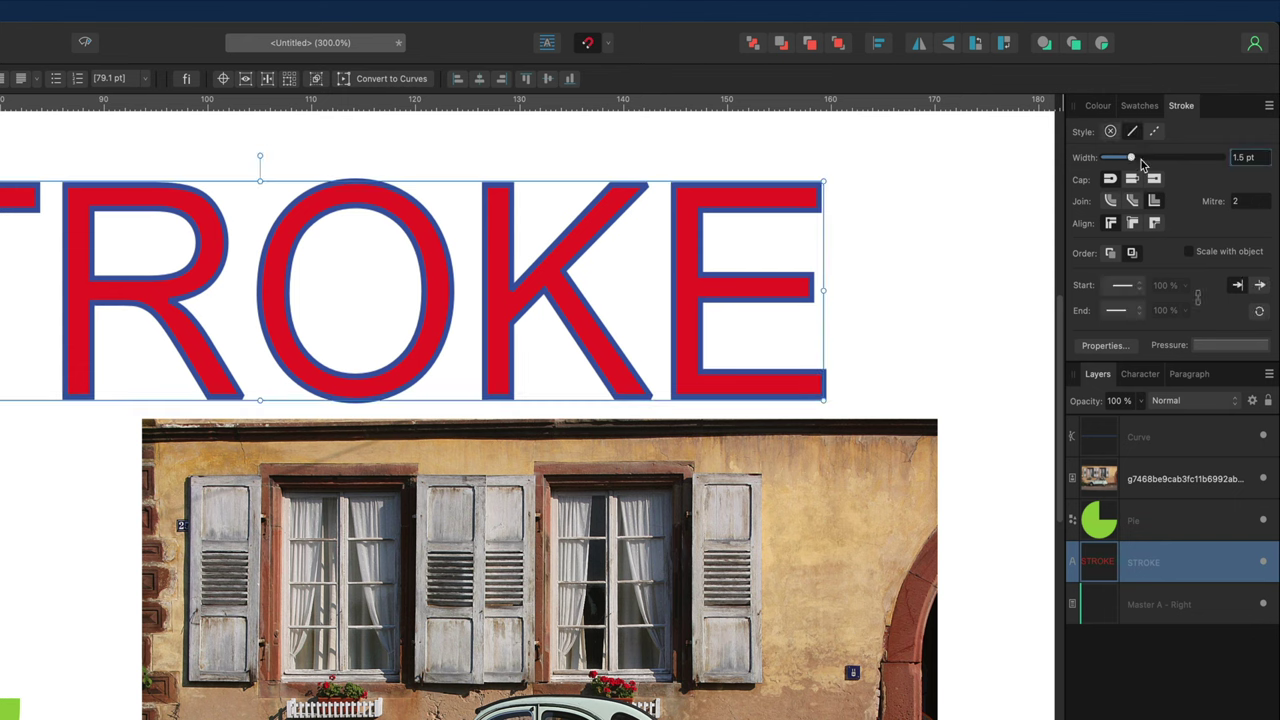
left_click(1264, 157)
left_click_drag(1264, 157, 1230, 158)
type("2")
key("Return")
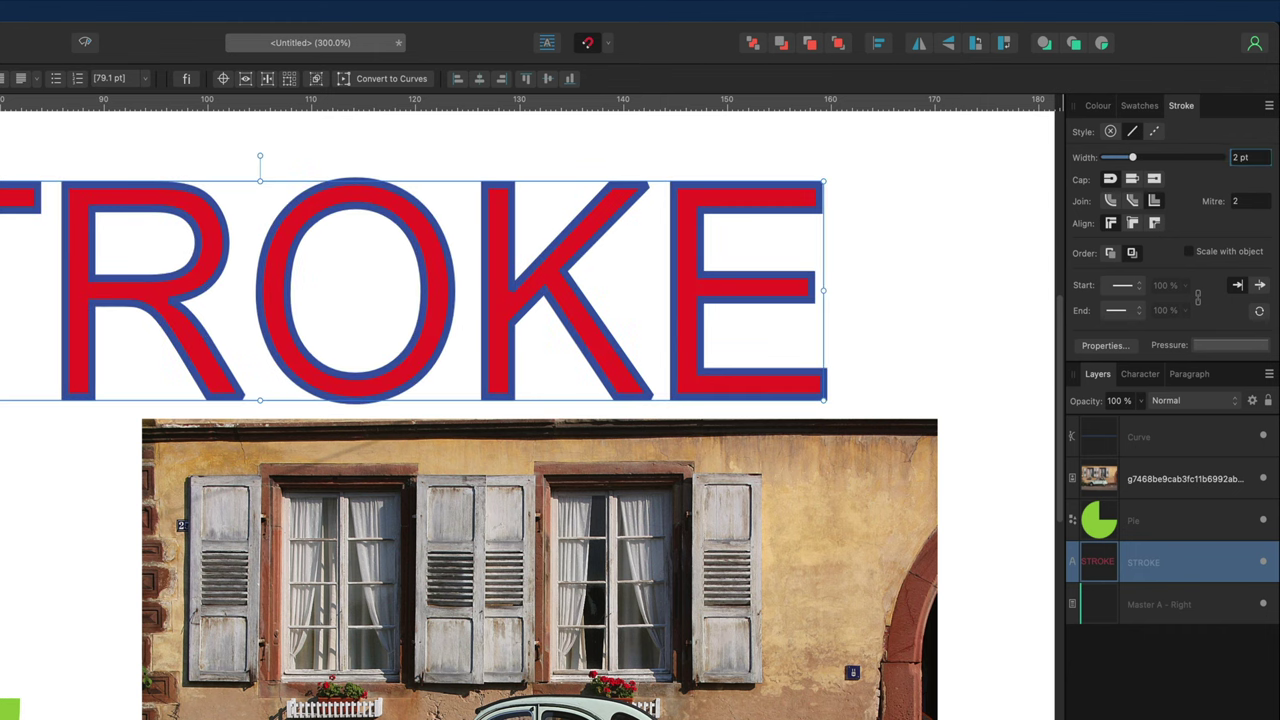
left_click(1111, 132)
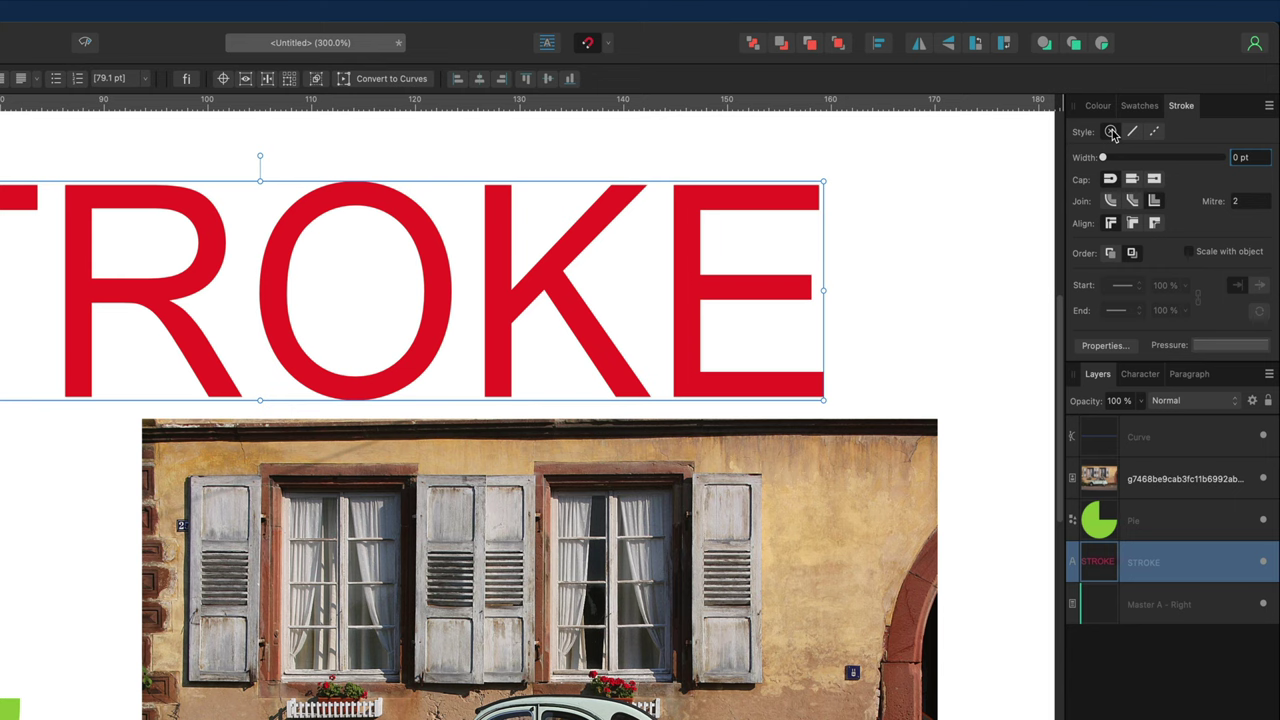
Step: Give the STROKE heading a 1.5 pt stroke, trying the dashed line style before returning it to solid
left_click_drag(1102, 157, 1131, 157)
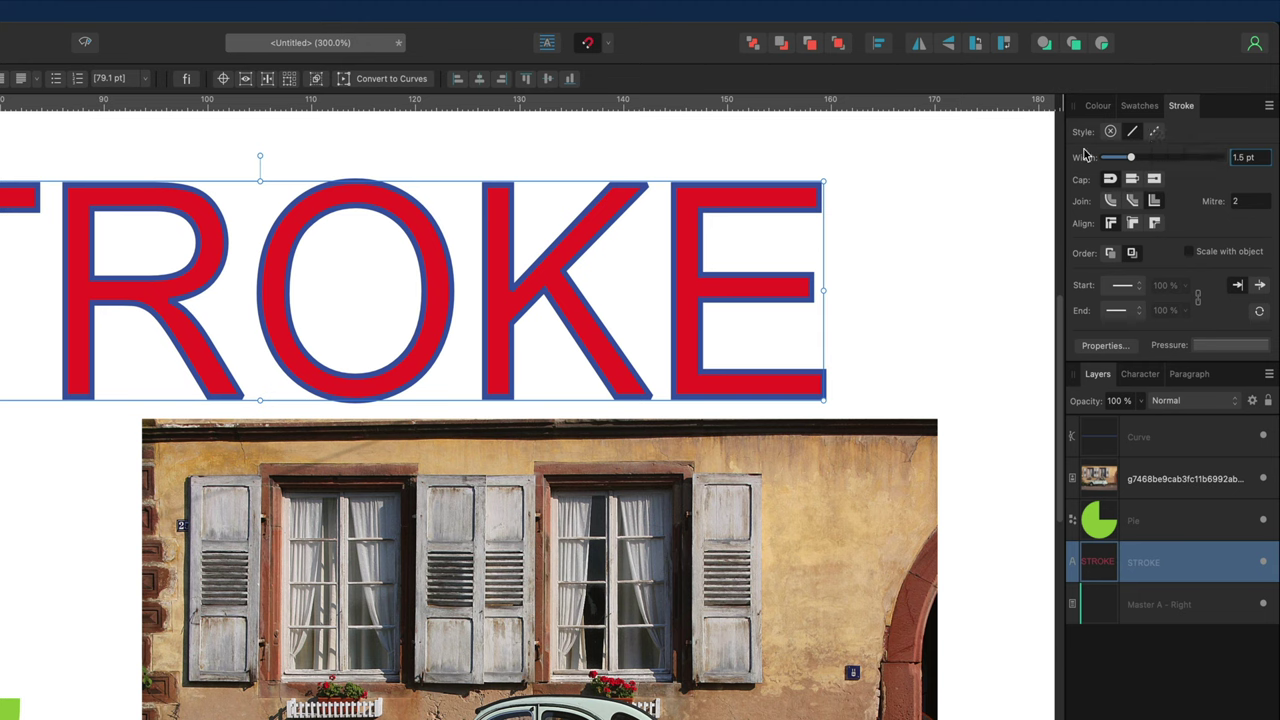
left_click(1156, 133)
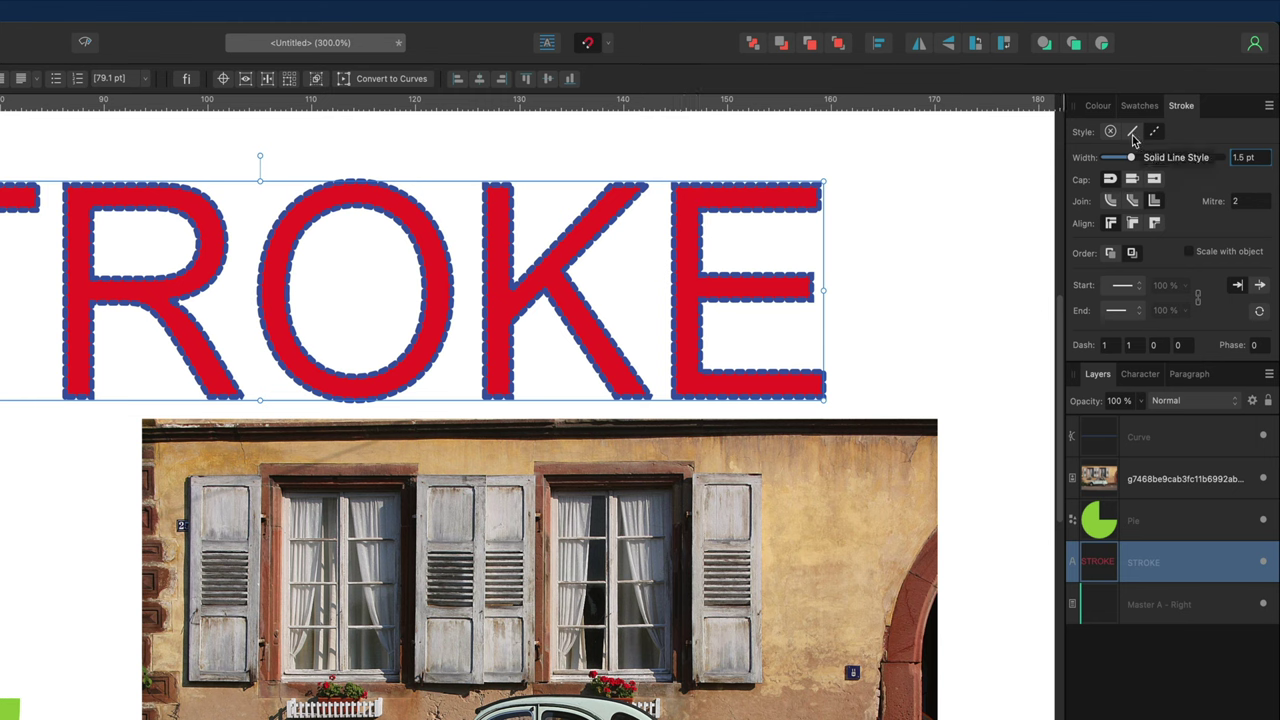
left_click(1133, 133)
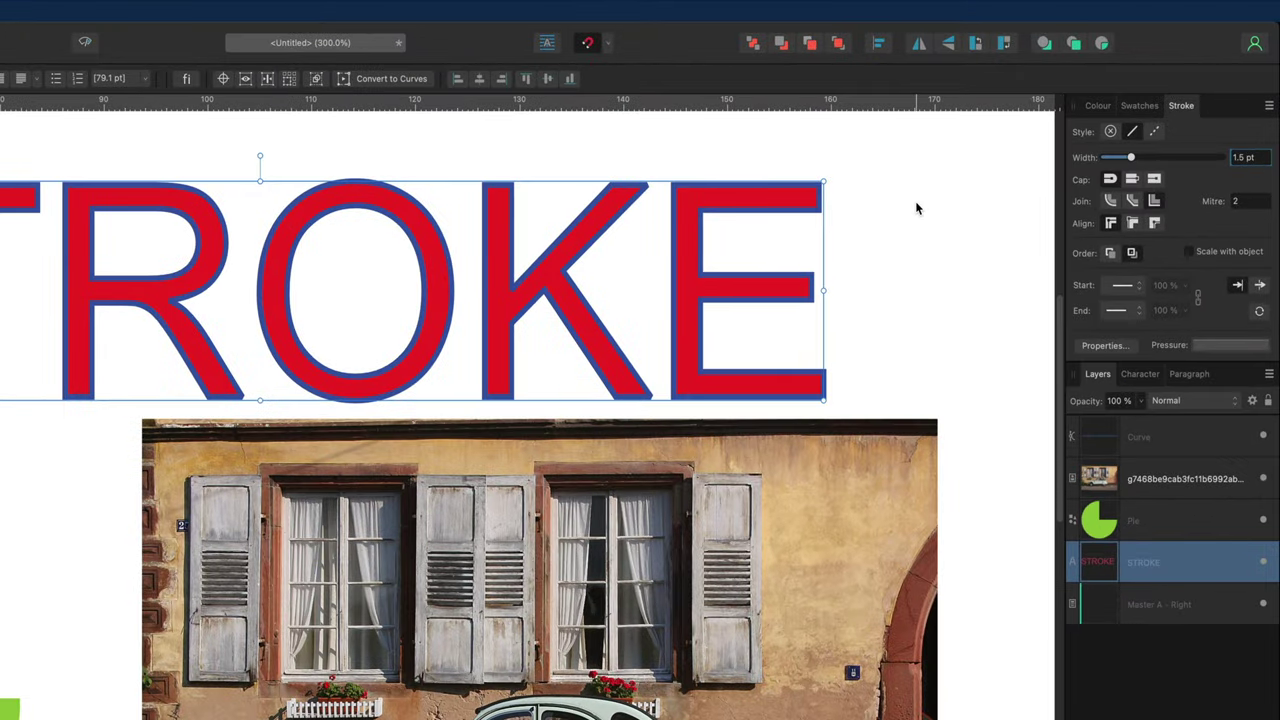
Step: Try the round and bevel joins on the corners of the heading's stroke and restore the mitre join
scroll(916, 208, "up", 8)
scroll(916, 208, "up", 10)
scroll(916, 208, "right", 10)
scroll(916, 208, "right", 2)
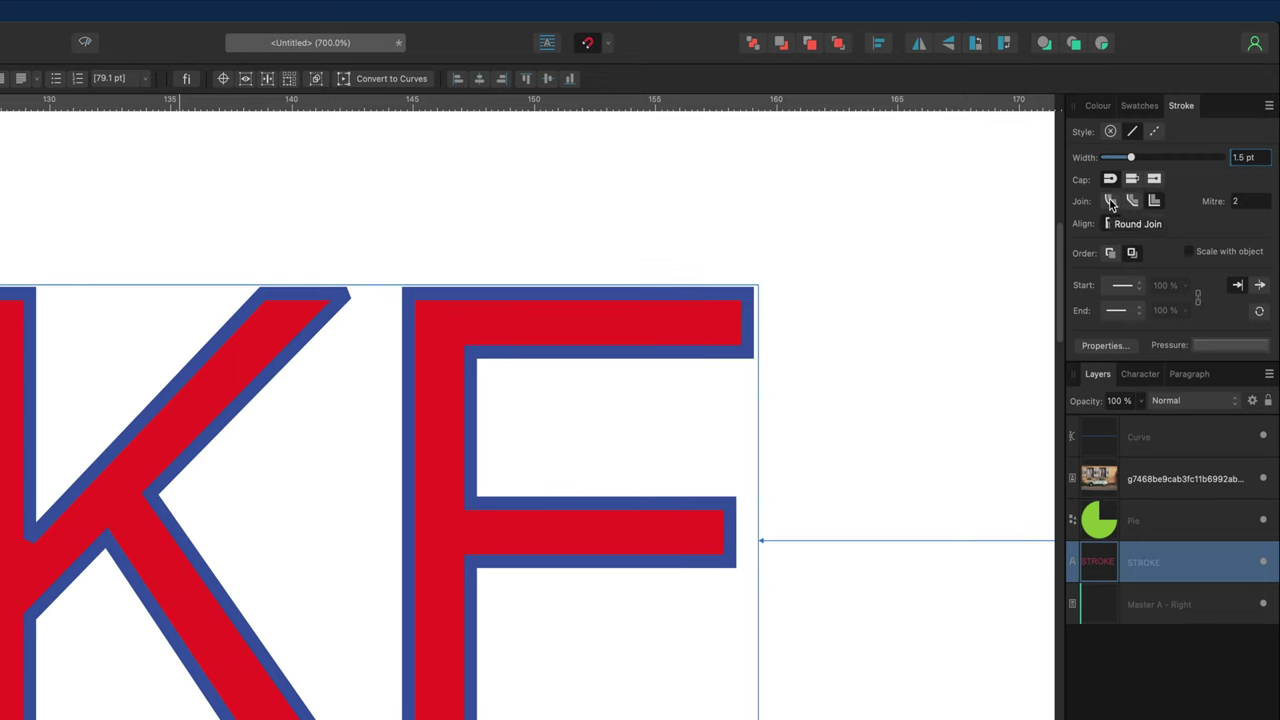
left_click(1111, 201)
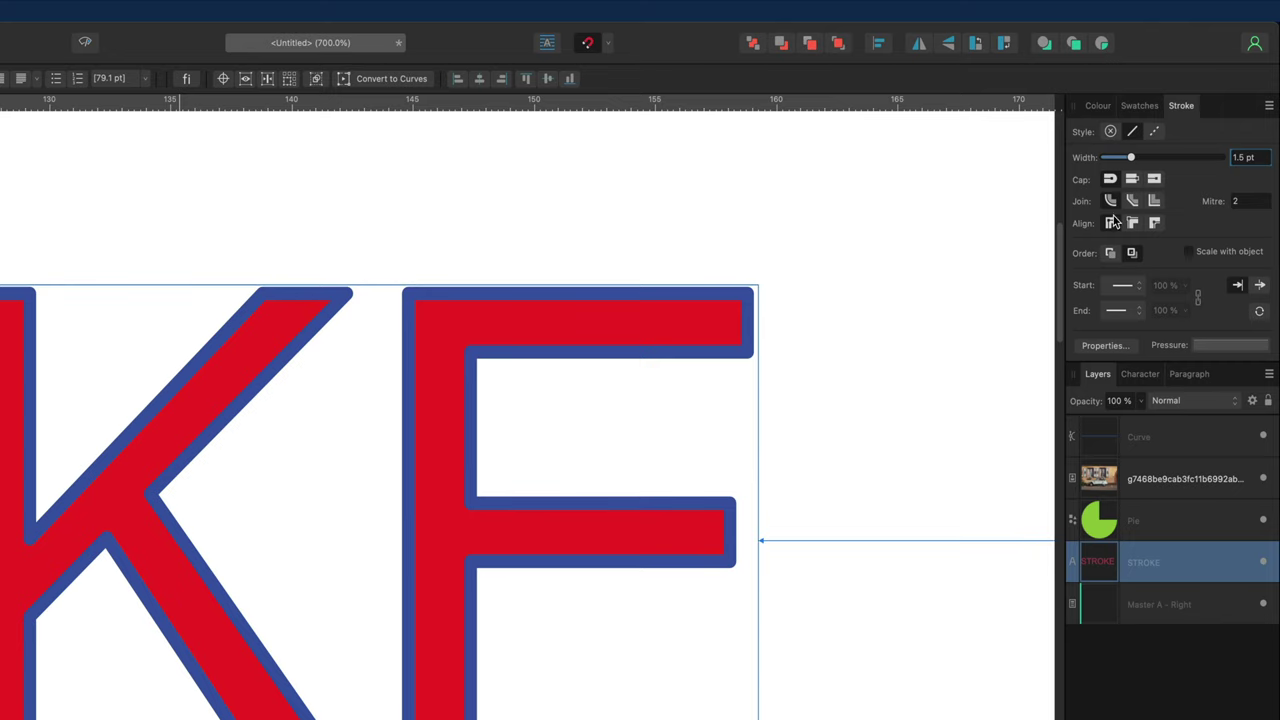
left_click(1134, 203)
left_click(1110, 203)
left_click(1155, 202)
Step: Try widening the heading's stroke to 3.5 pt and 4.5 pt, and return it to 1.5 pt
left_click_drag(1132, 157, 1138, 157)
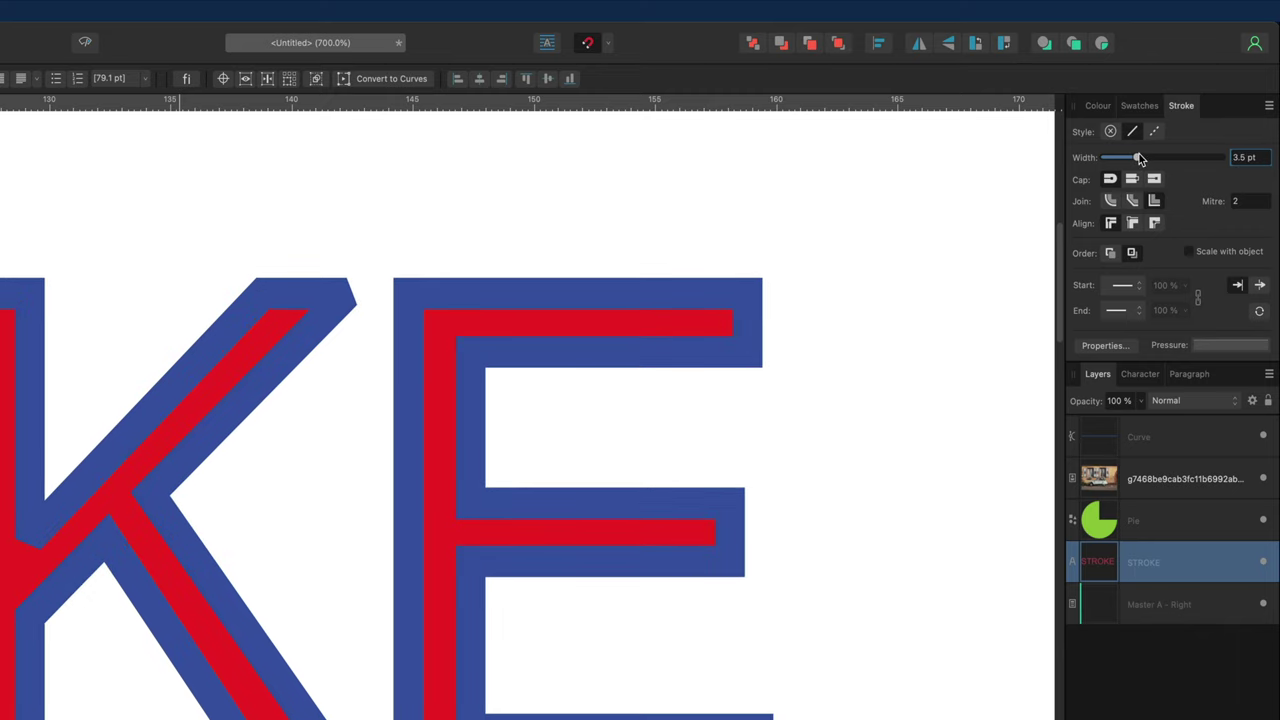
left_click_drag(1140, 158, 1143, 159)
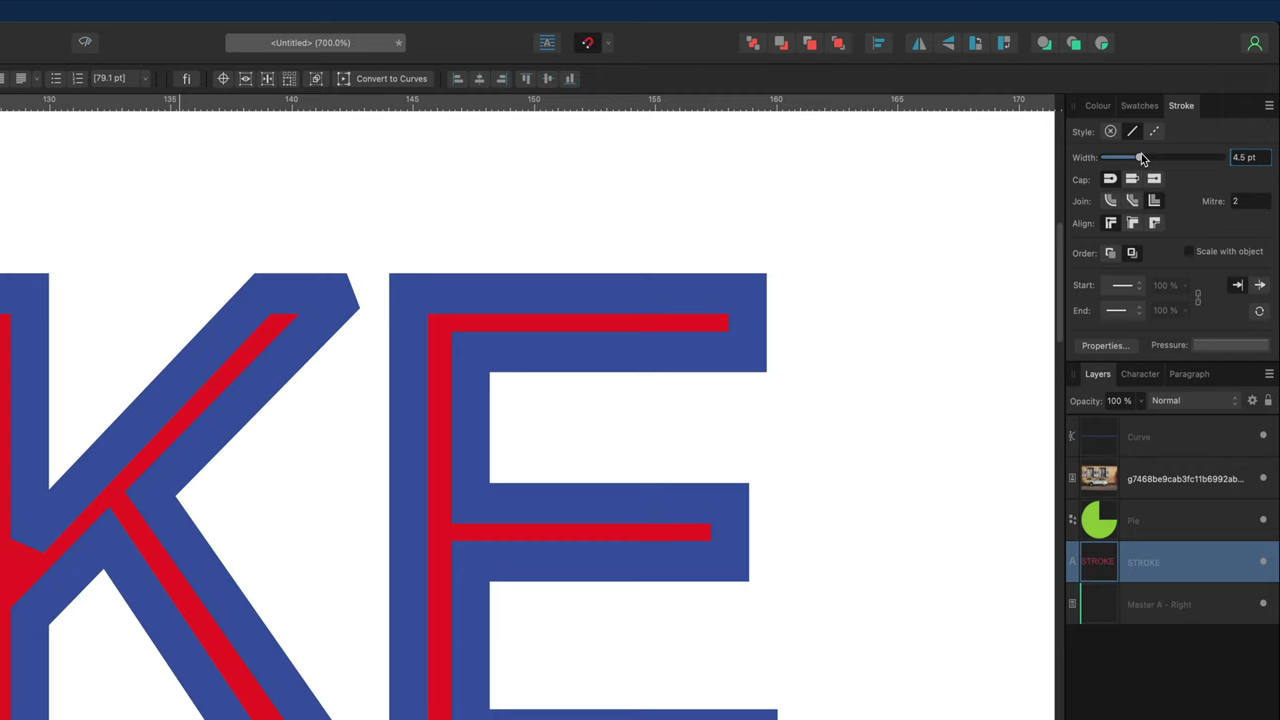
left_click_drag(1141, 157, 1132, 158)
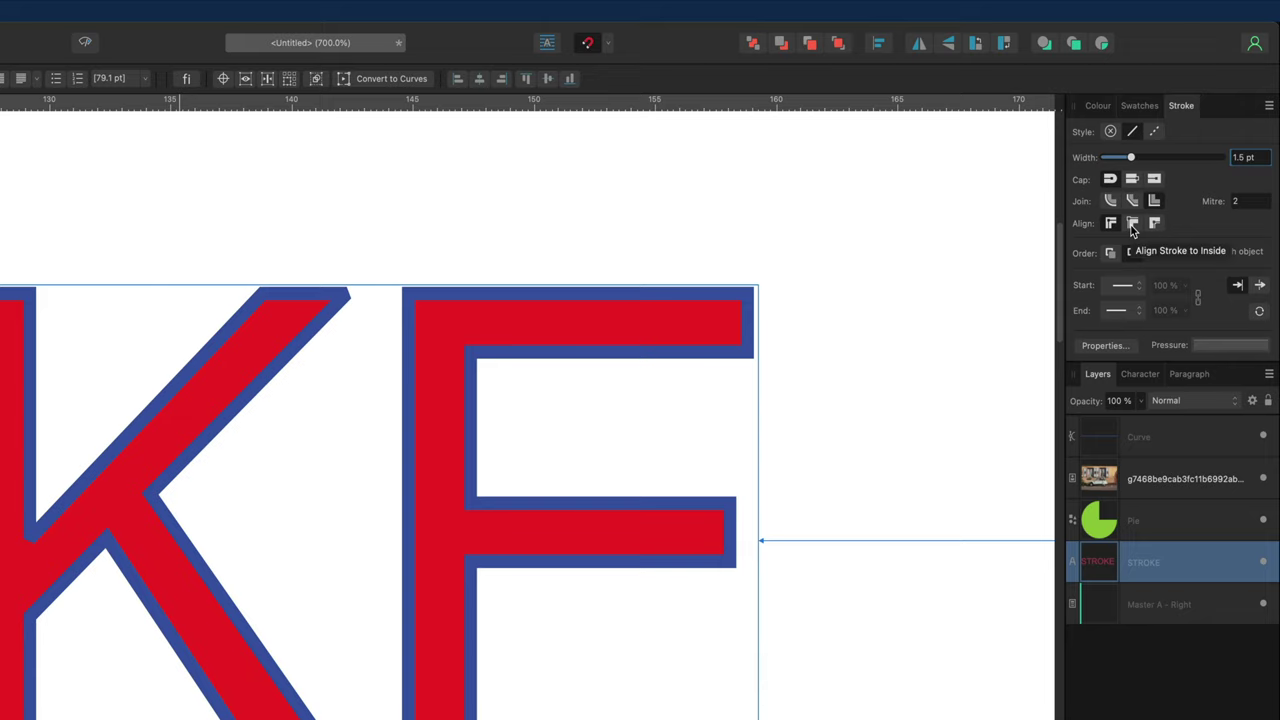
Step: Align the heading's stroke to the inside and try a width of 2.5 pt
left_click(1133, 224)
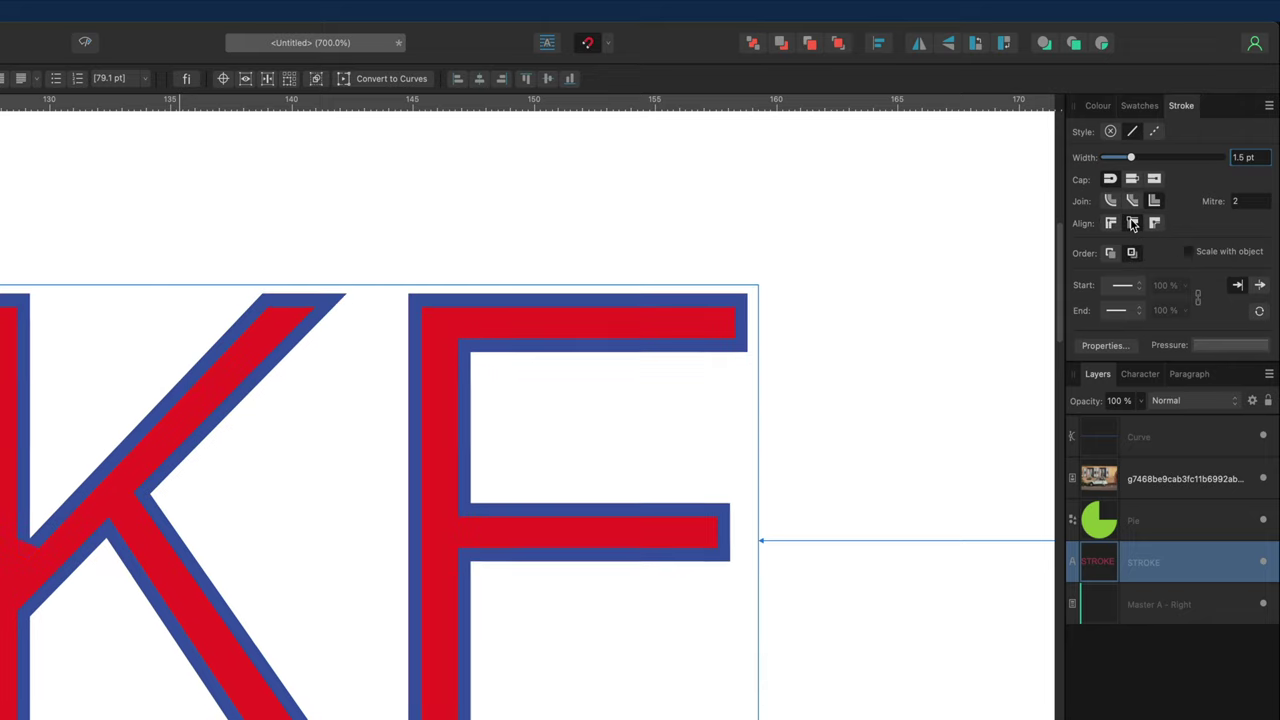
left_click_drag(1133, 156, 1137, 157)
key("super+z")
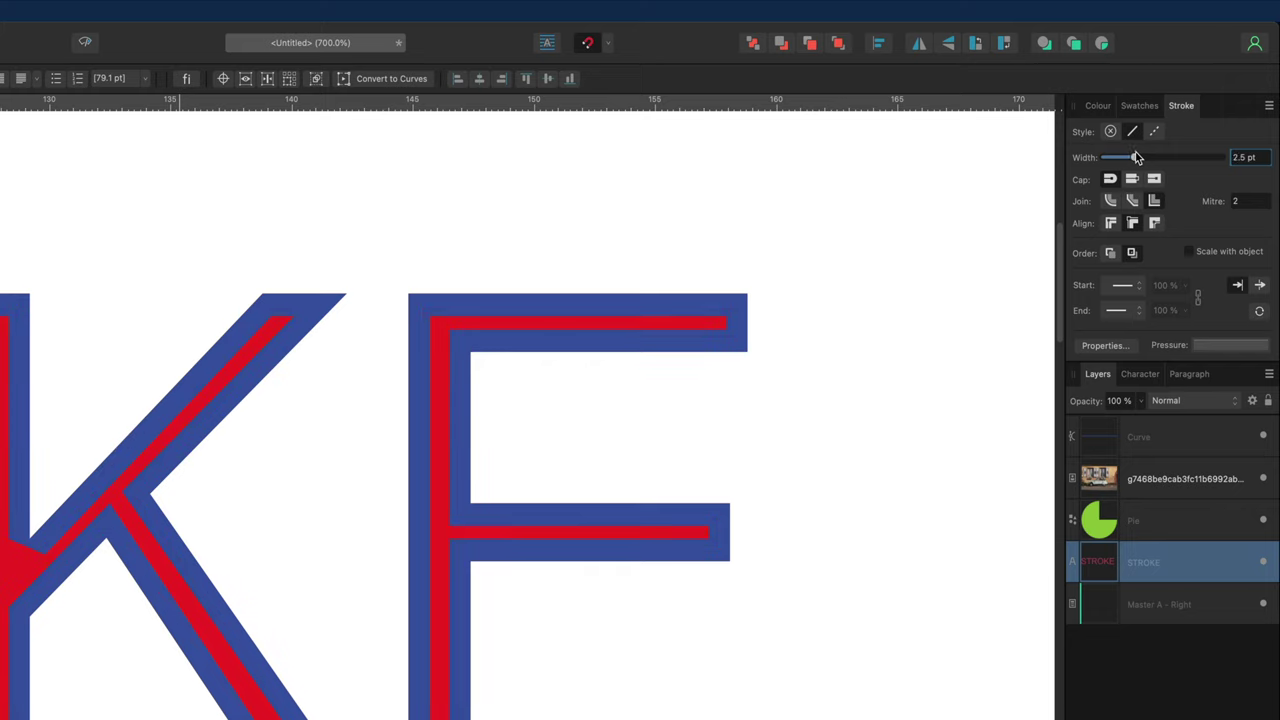
key("super+shift+z")
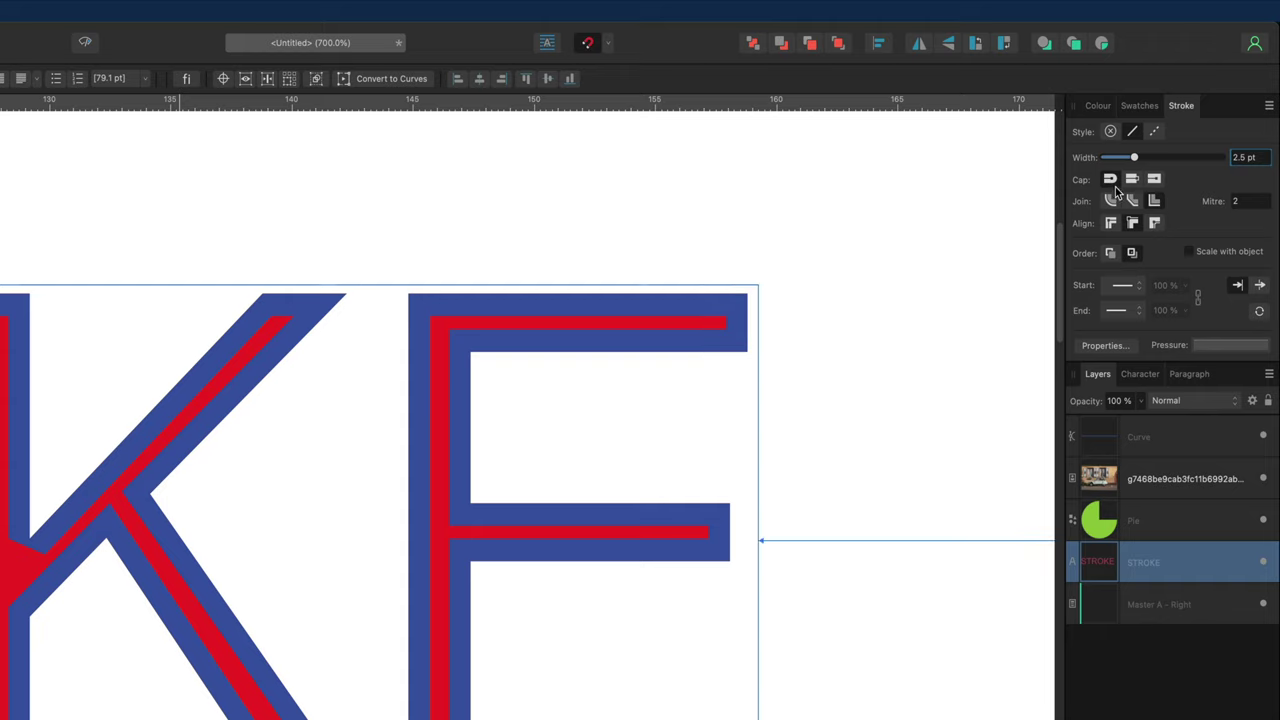
Step: Align the heading's stroke to the outside and set its width to 2.5 pt
left_click_drag(1133, 157, 1130, 157)
left_click(1155, 224)
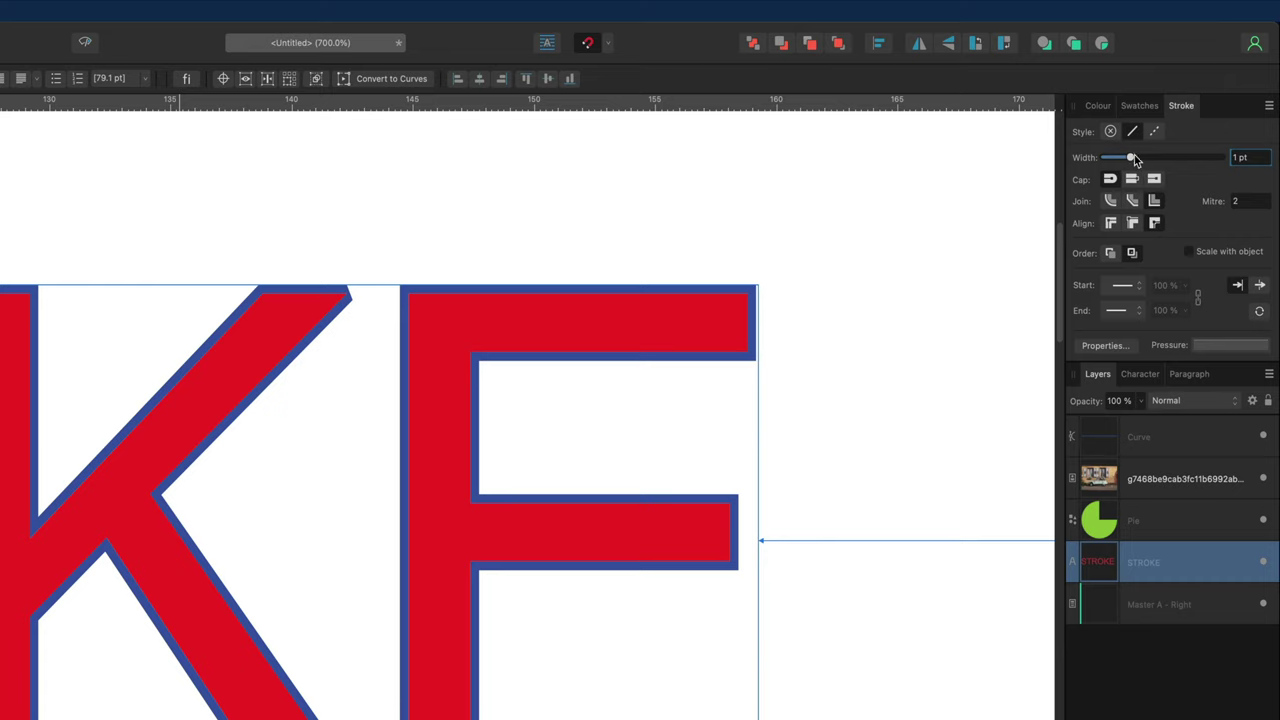
mouse_move(1132, 154)
left_mouse_down()
mouse_move(1146, 155)
mouse_move(1134, 158)
left_mouse_up()
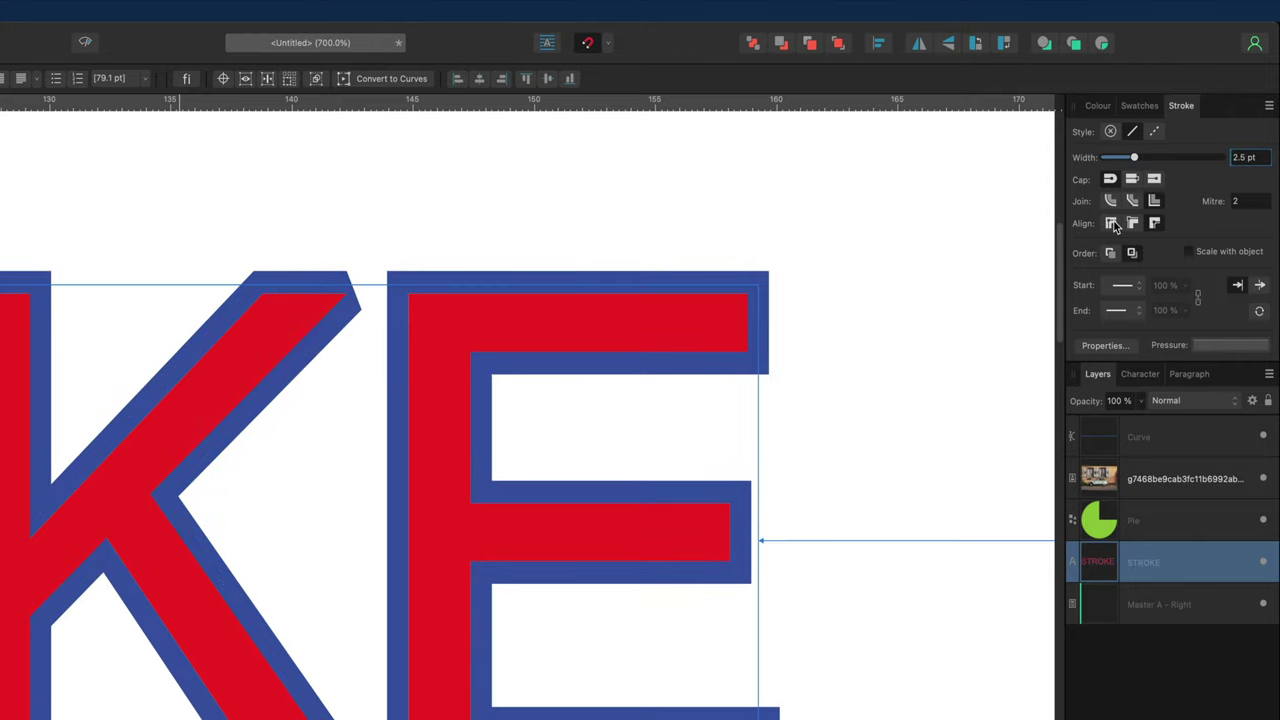
Step: Align the heading's stroke to the centre, and try drawing it behind the fill before restoring it in front
left_click(1111, 223)
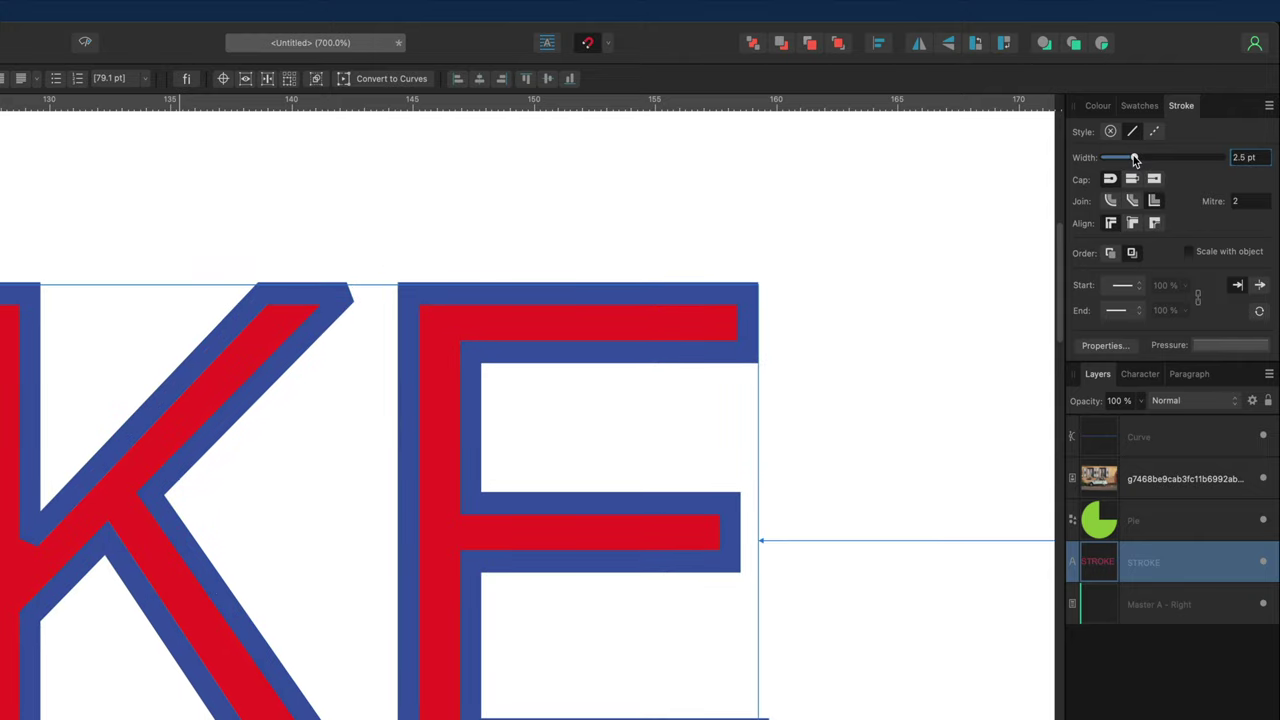
left_click_drag(1135, 160, 1135, 158)
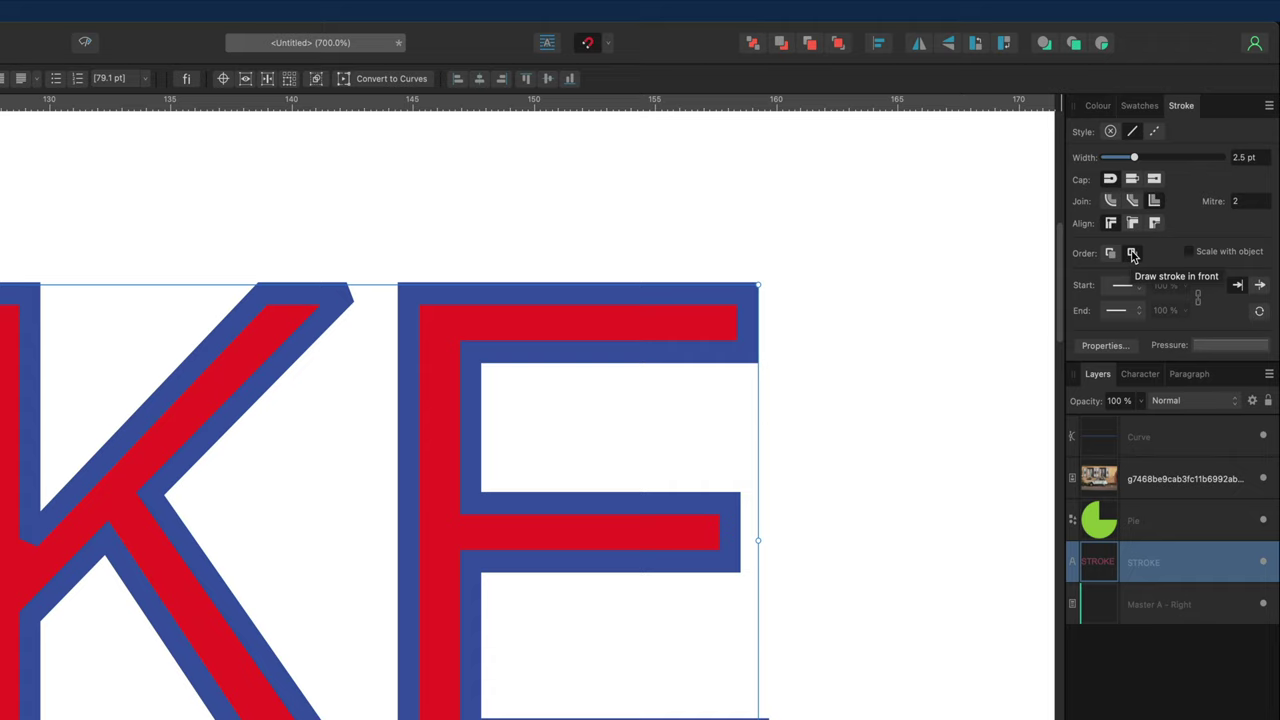
left_click(1111, 254)
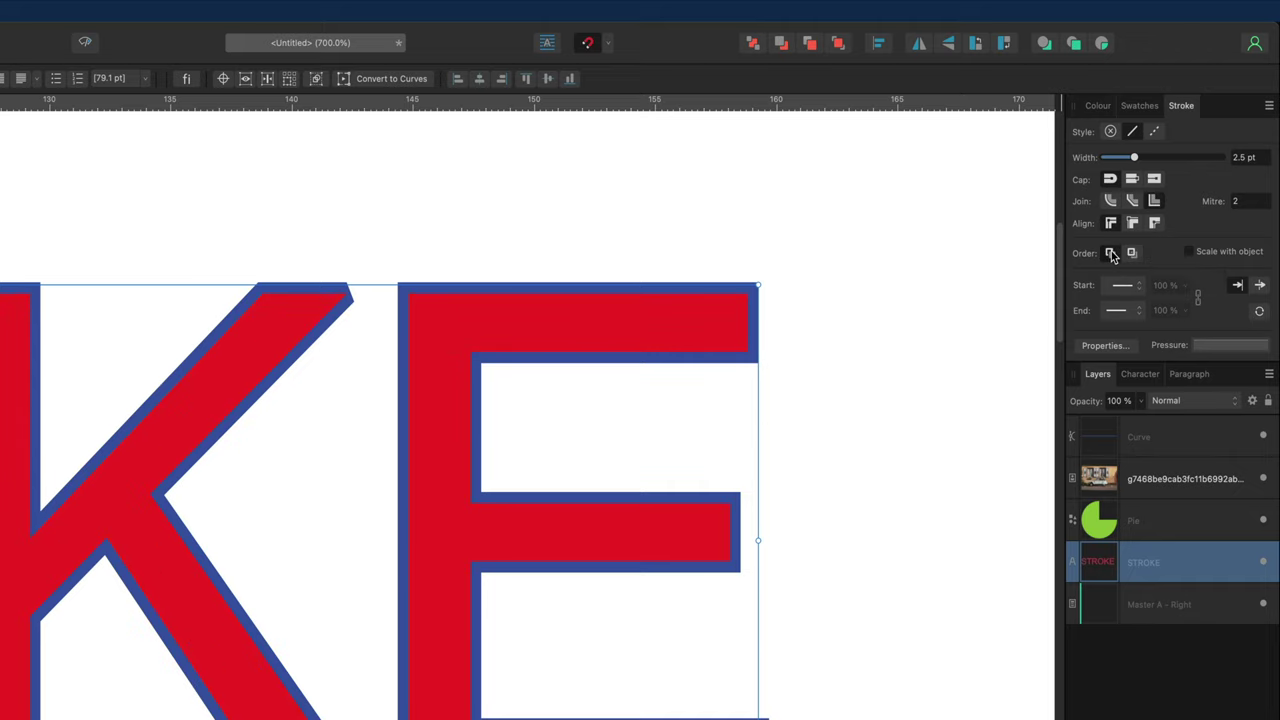
left_click(1133, 254)
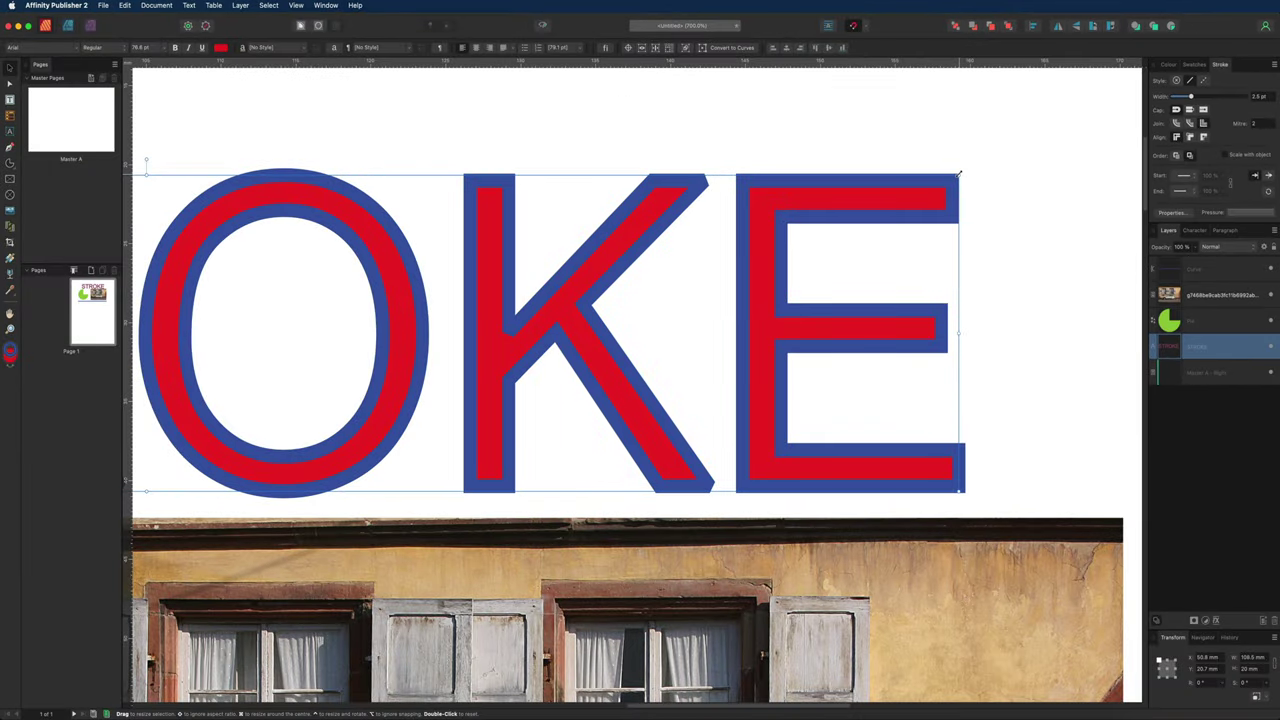
Step: Shrink the STROKE heading to about 65 mm wide with Scale with object off, and undo the resize
left_click_drag(890, 208, 656, 258)
left_click_drag(765, 228, 304, 301)
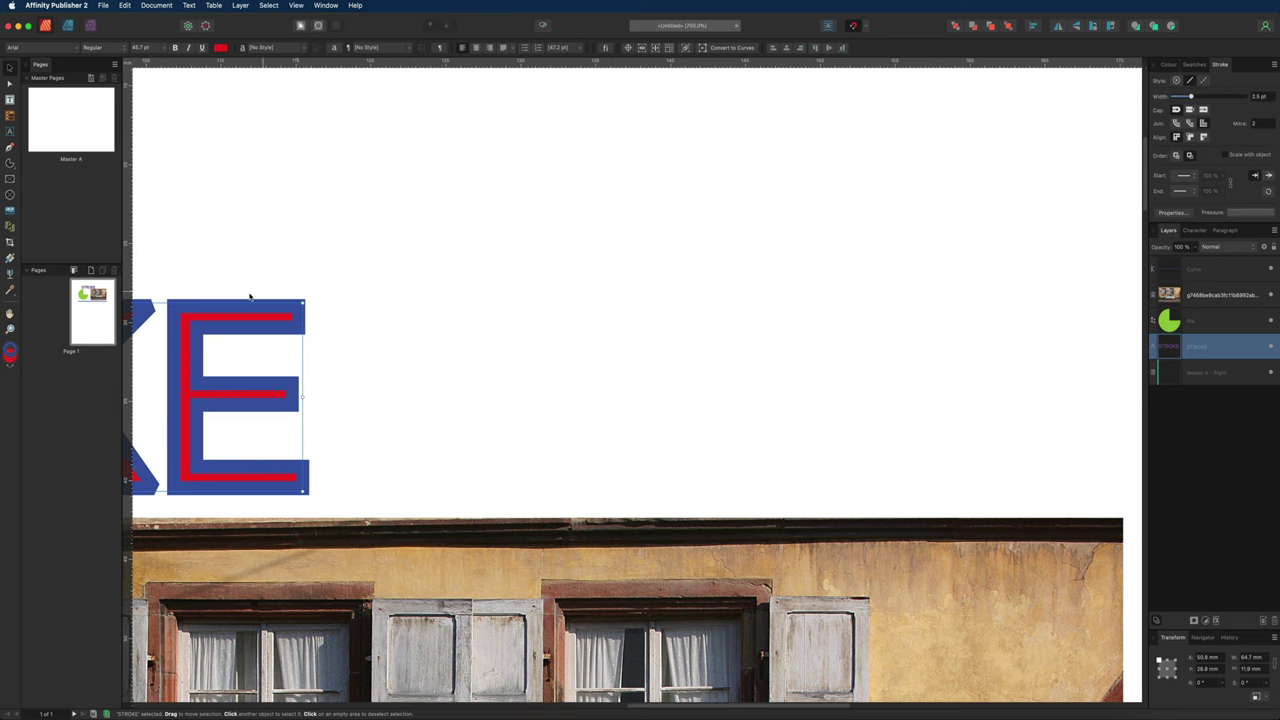
key("super+z")
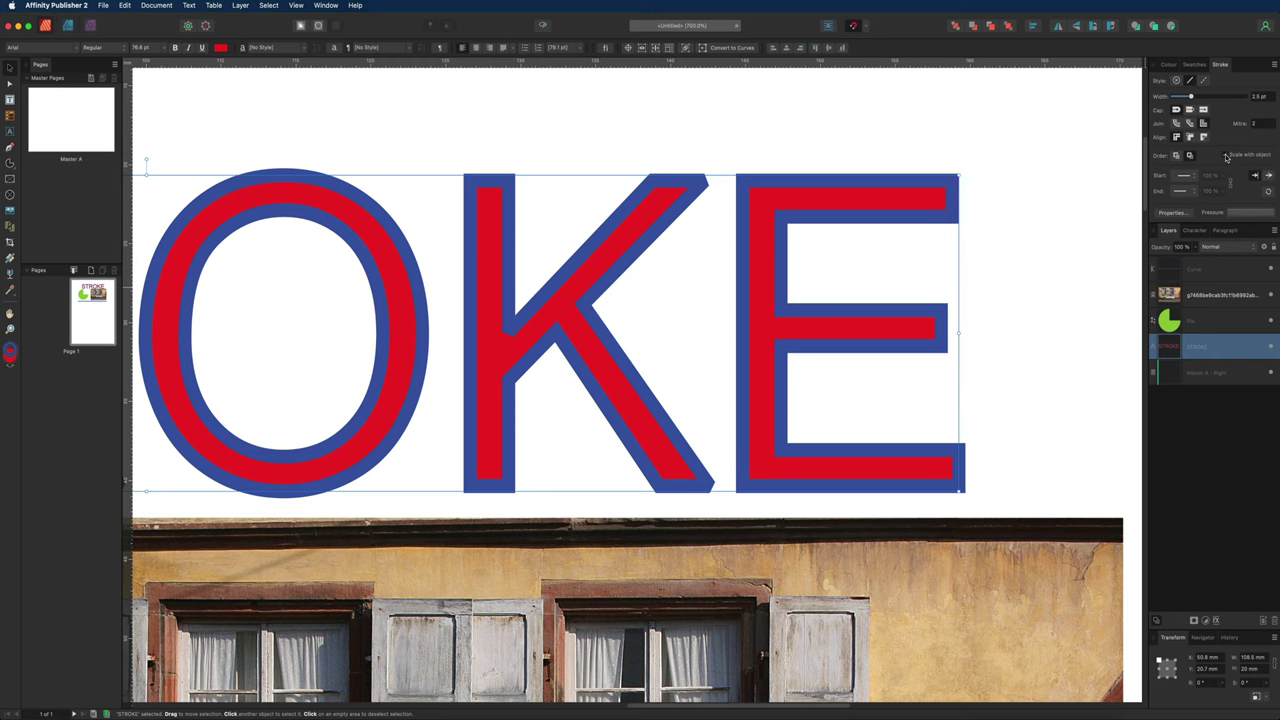
Step: Turn on Scale with object for the heading's stroke, shrink the heading to about 65 mm wide, and undo the resize
left_click_drag(950, 179, 306, 330)
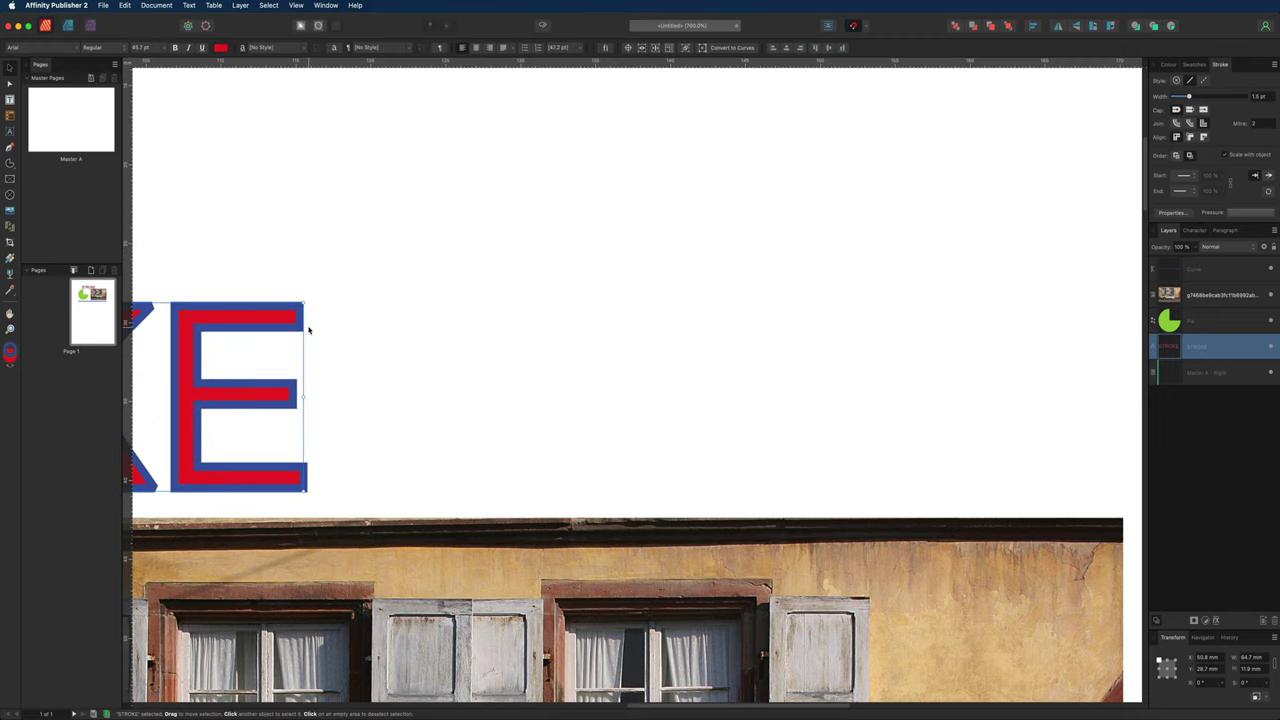
key("super+z")
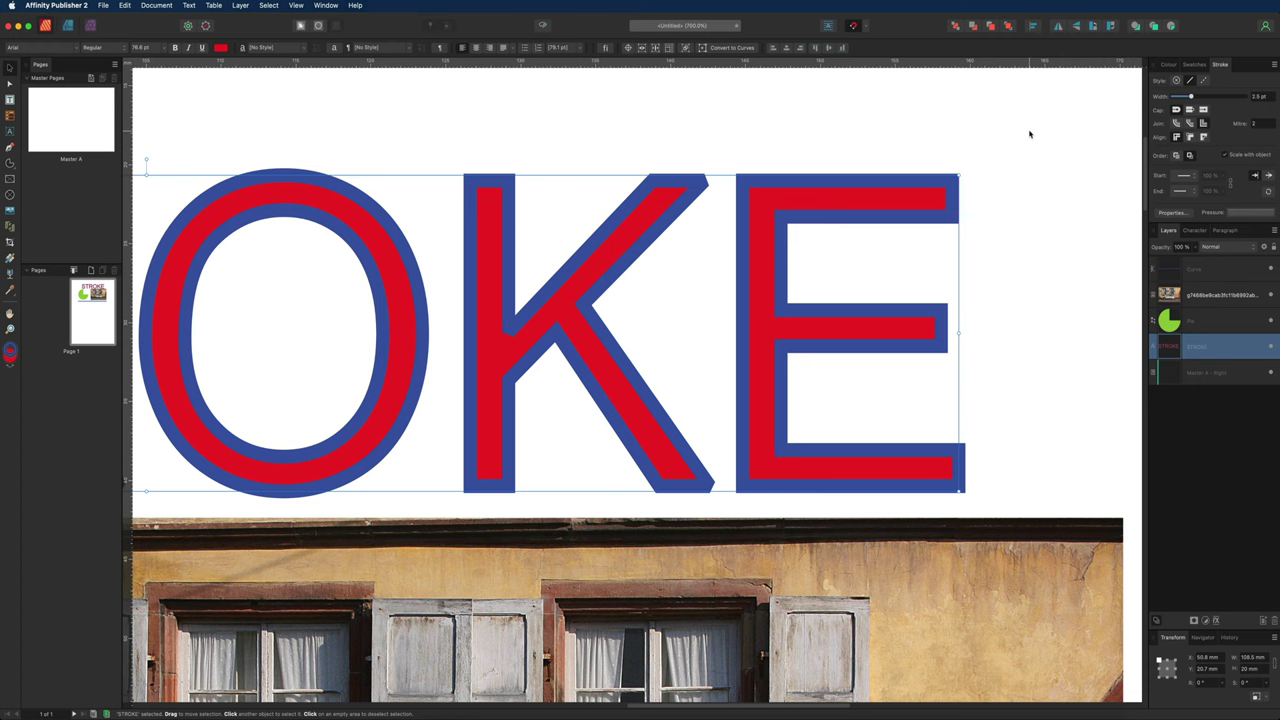
Step: Add a 3 pt stroke around the green pie shape
key("super+minus")
key("super+minus")
key("super+minus")
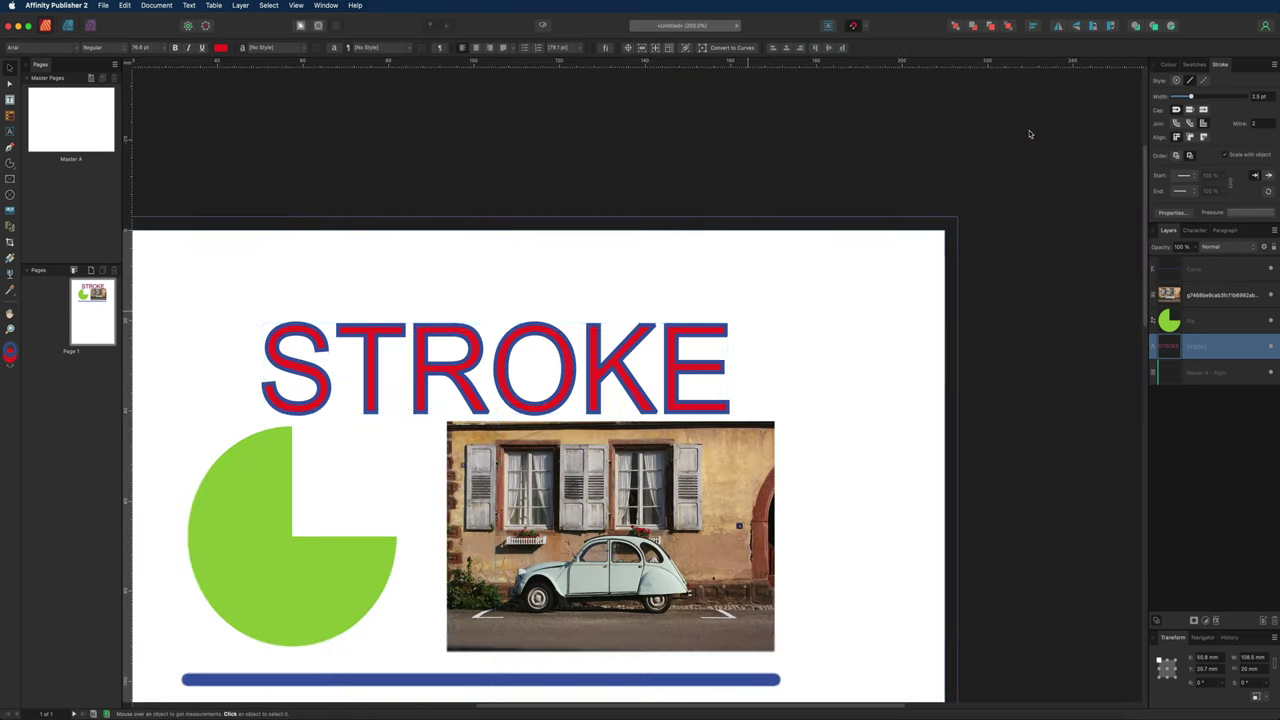
scroll(923, 331, "down", 4)
scroll(927, 333, "left", 2)
key("super+plus")
scroll(927, 333, "right", 1)
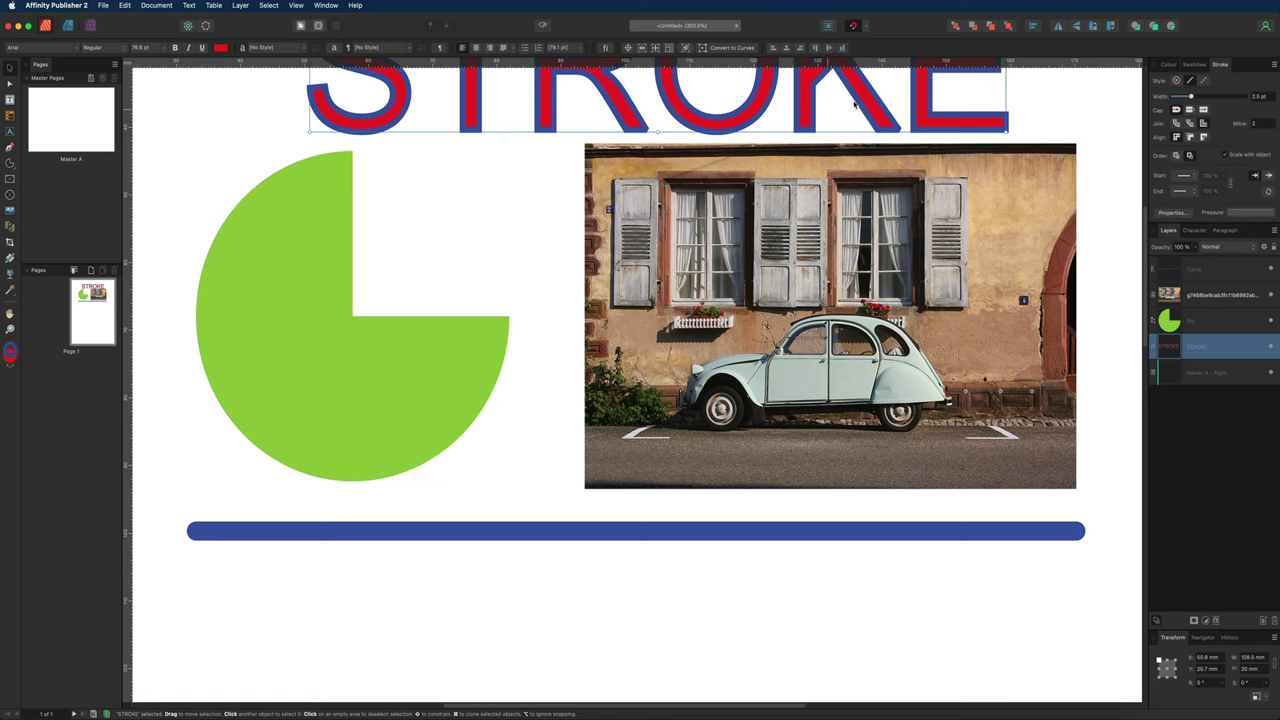
left_click(316, 305)
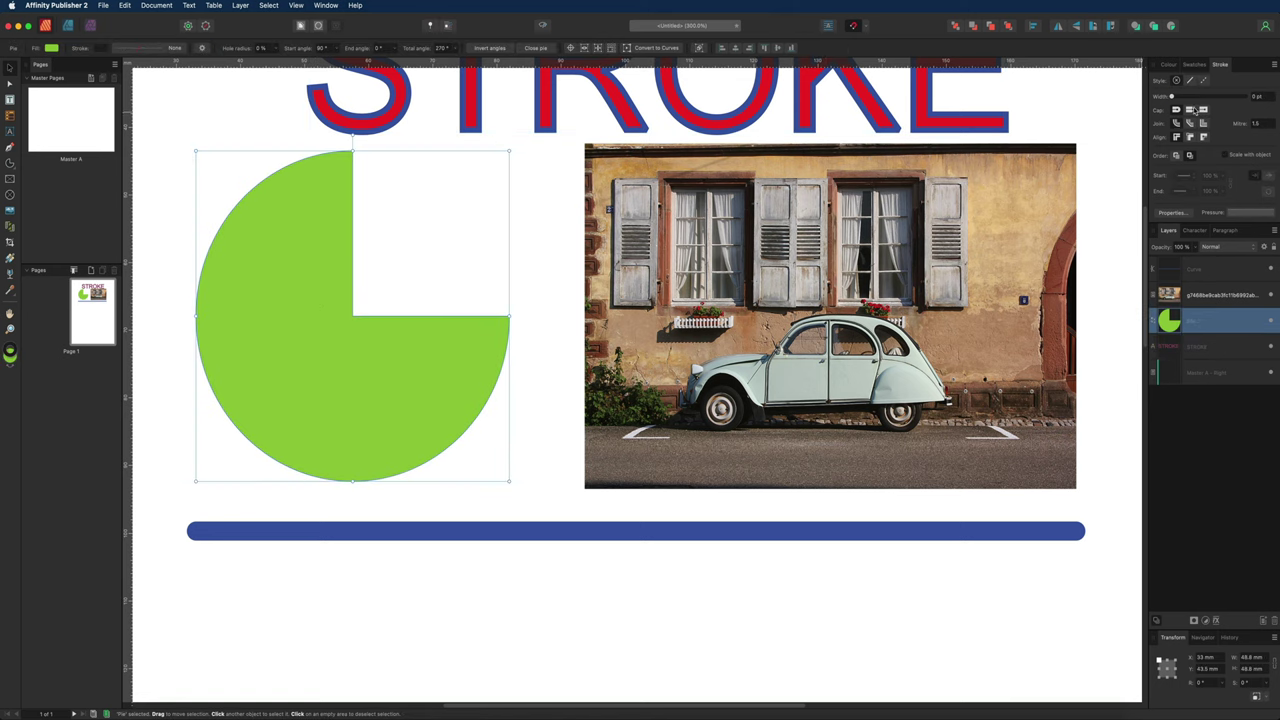
left_click_drag(1172, 97, 1190, 99)
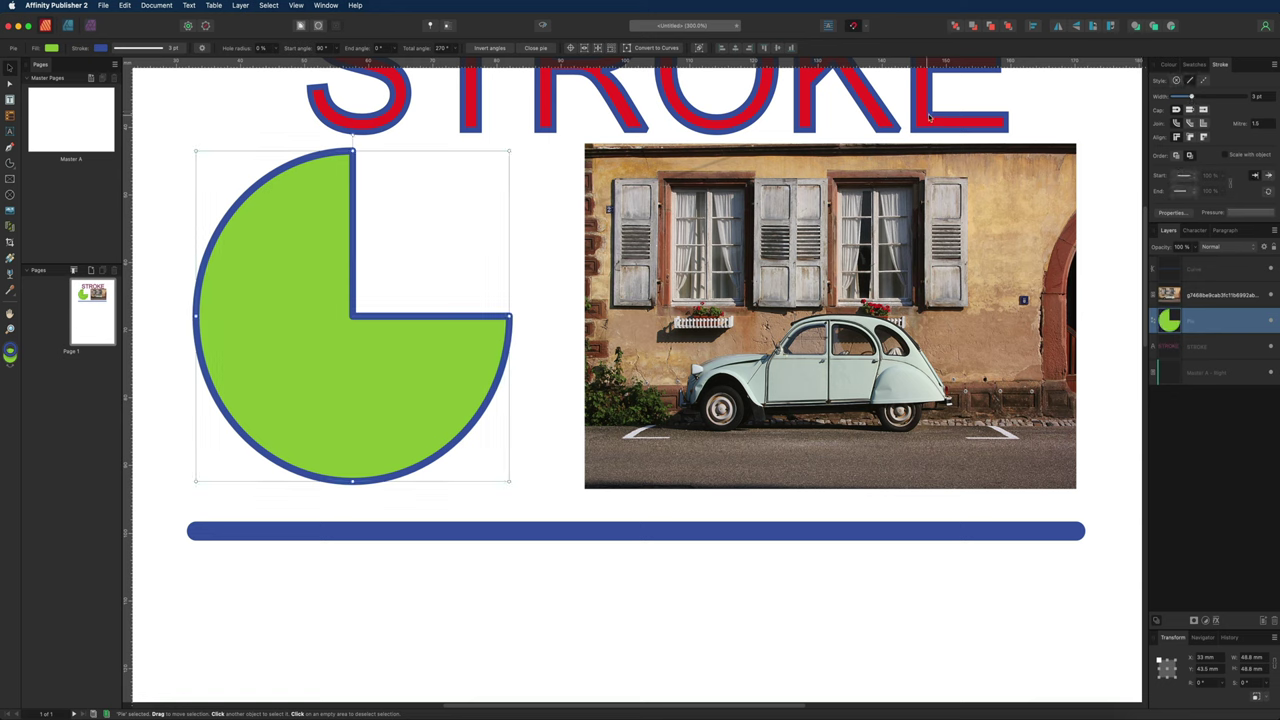
Step: Add a 2 pt stroke around the photo of the car
left_click(407, 111)
left_click(326, 194)
left_click(883, 207)
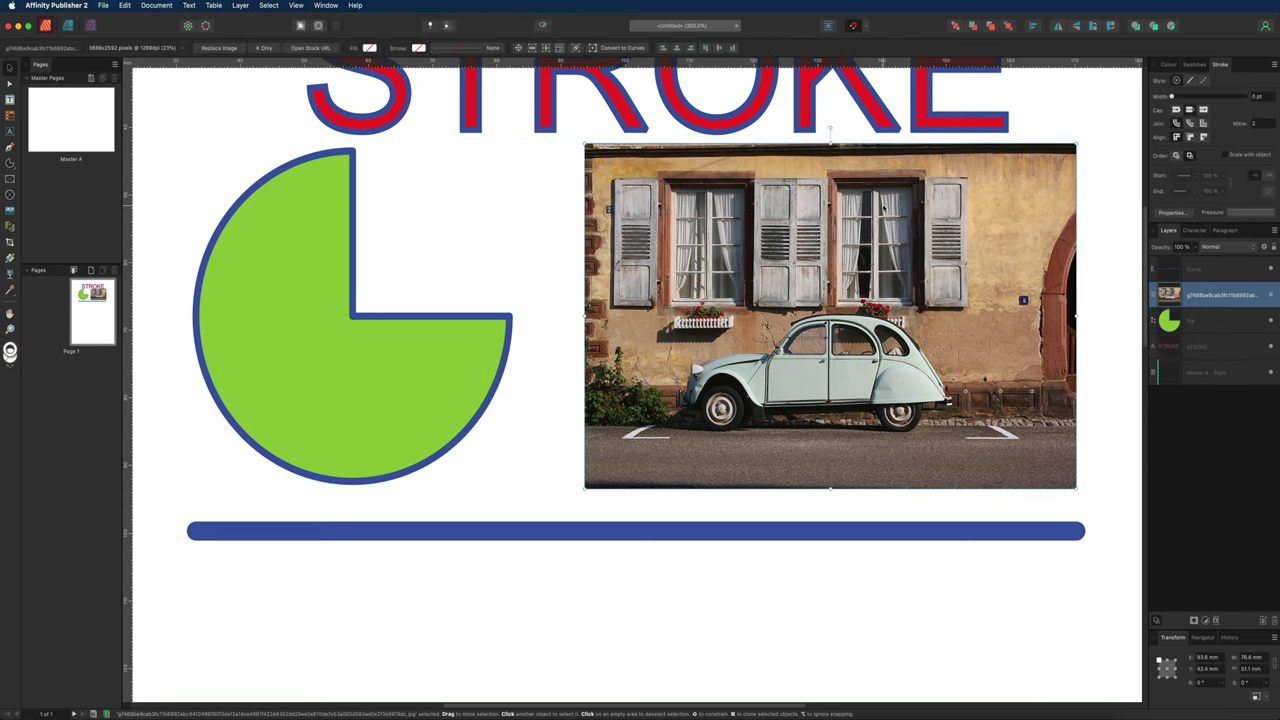
mouse_move(1172, 96)
left_mouse_down()
mouse_move(1196, 96)
mouse_move(1180, 98)
left_mouse_up()
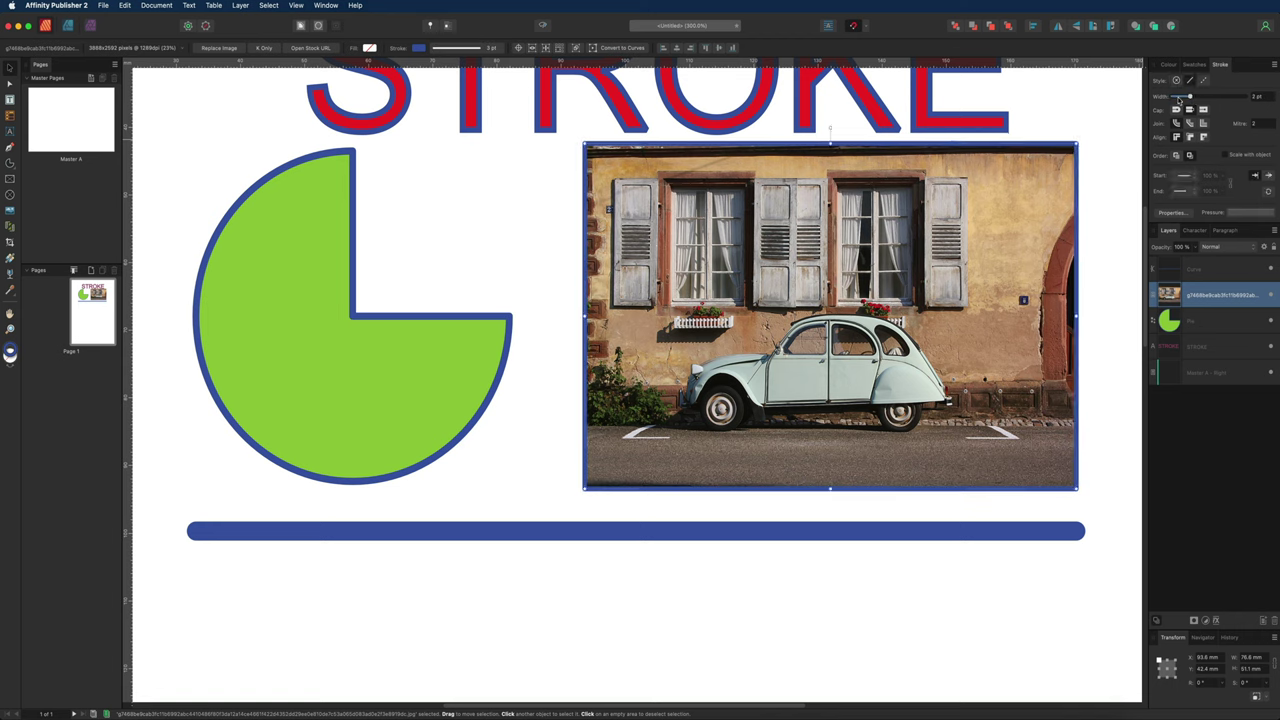
Step: Set the stroke colour of the car photo to red using the recently used colours
left_click(1166, 64)
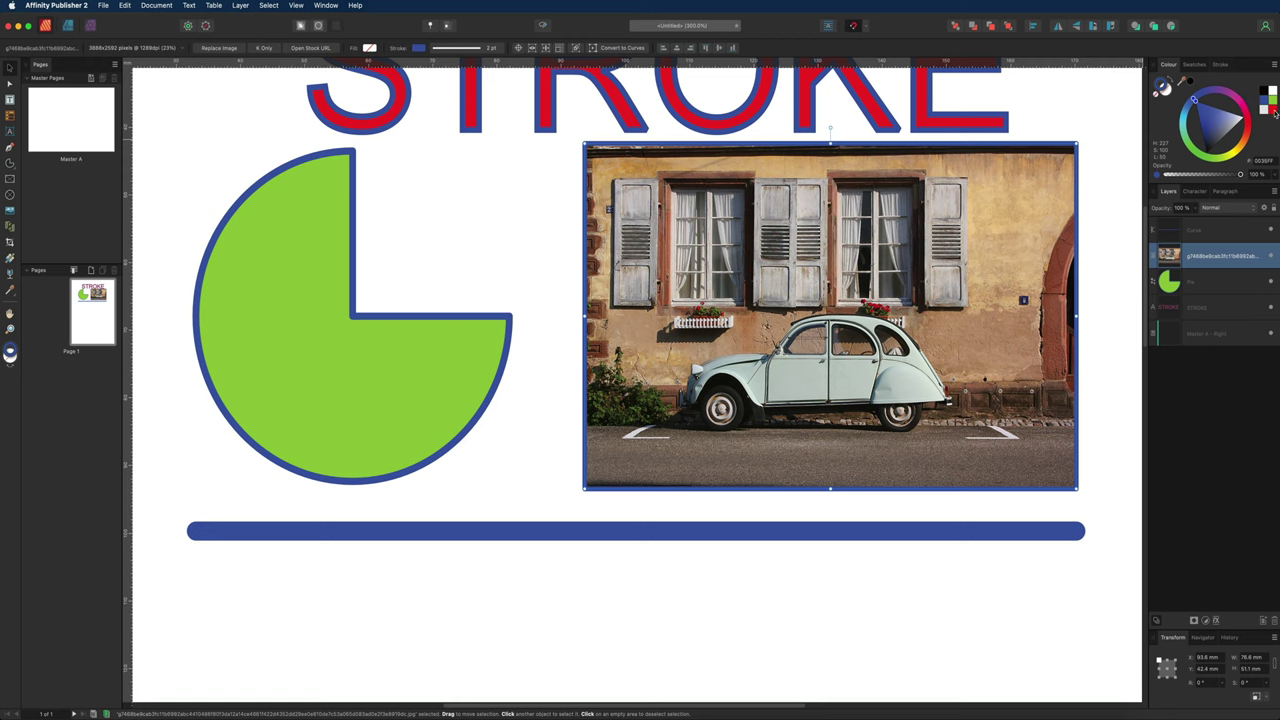
left_click(1274, 113)
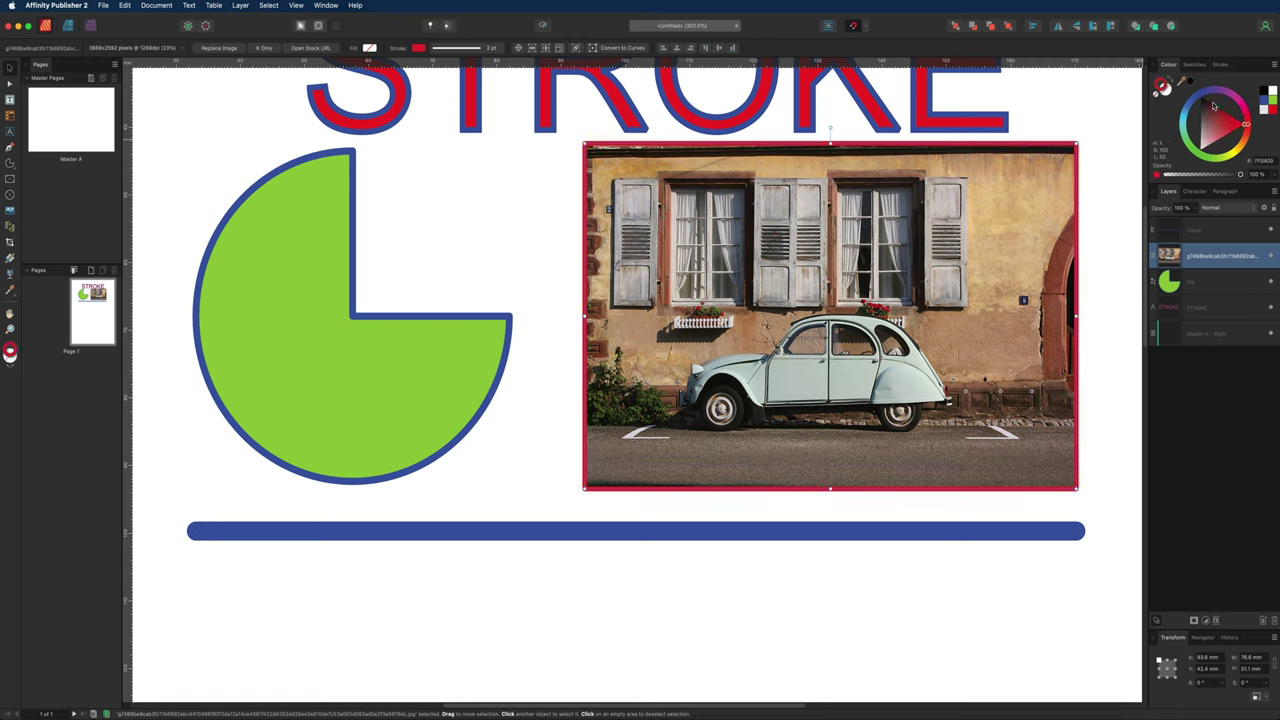
left_click(1220, 65)
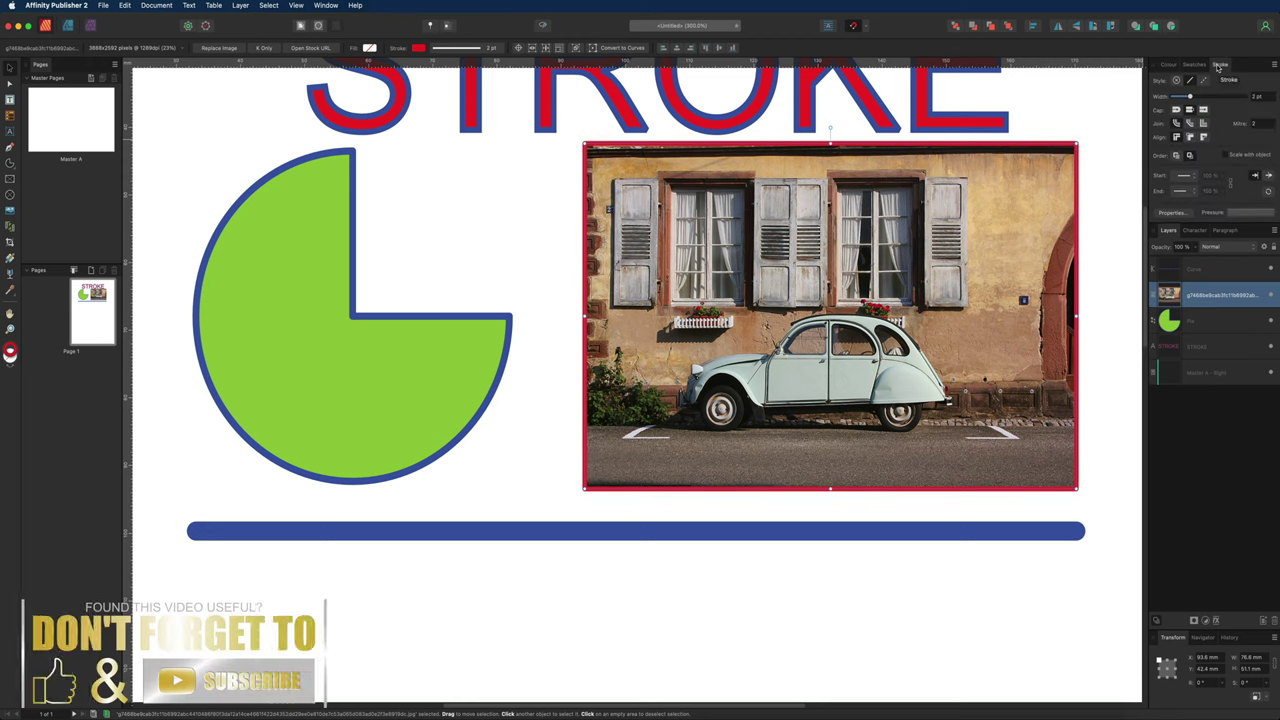
Step: Give the blue line below the picture a dashed stroke, compare butt and square caps, and settle on butt caps
left_click(556, 528)
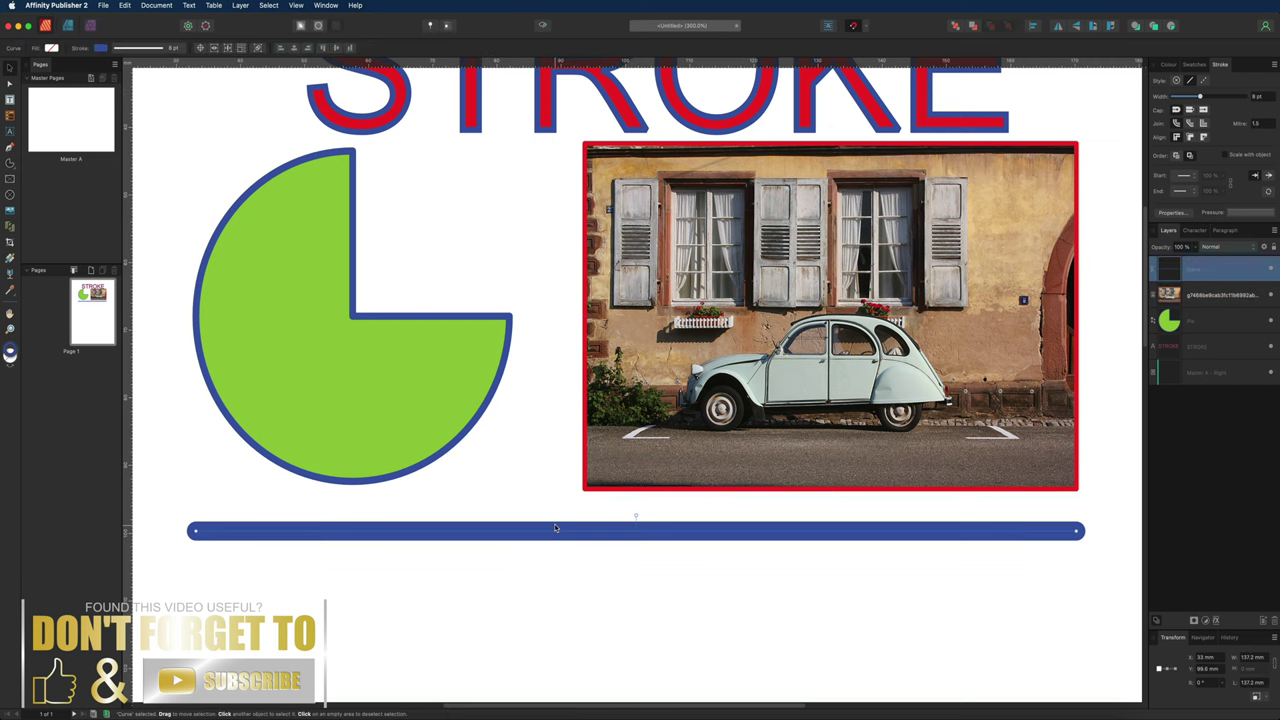
left_click(1203, 81)
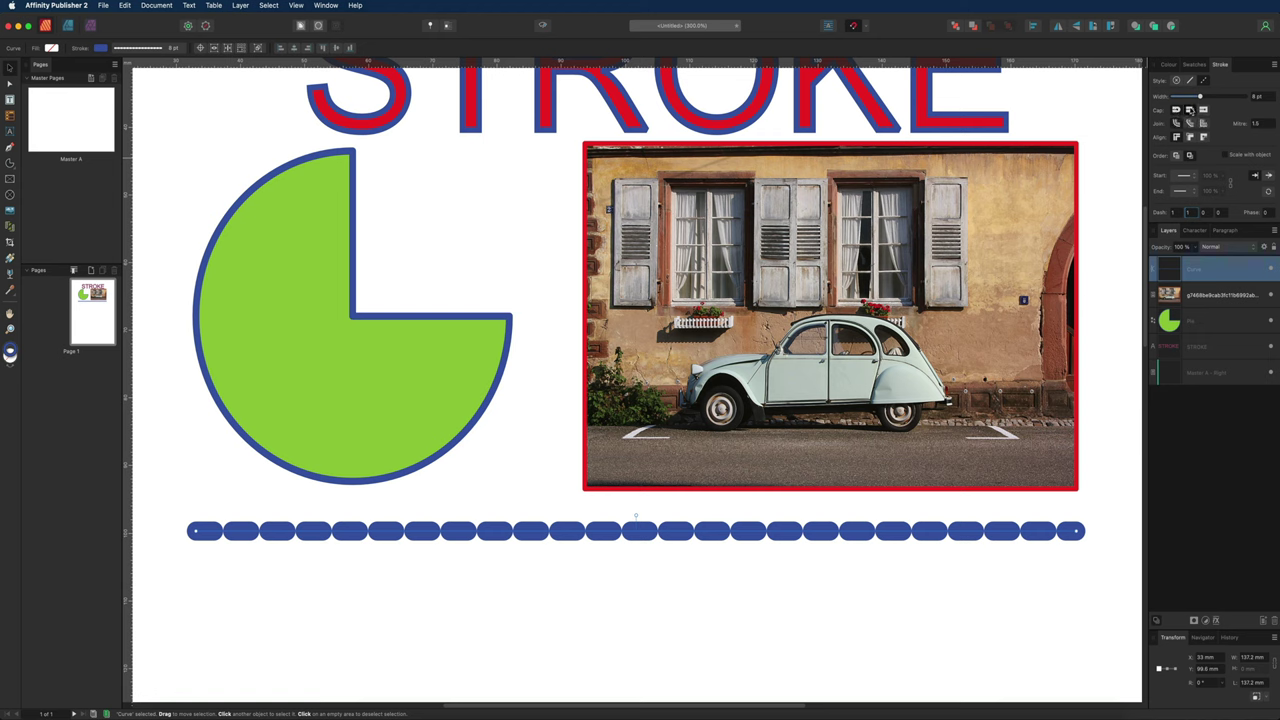
left_click(1189, 109)
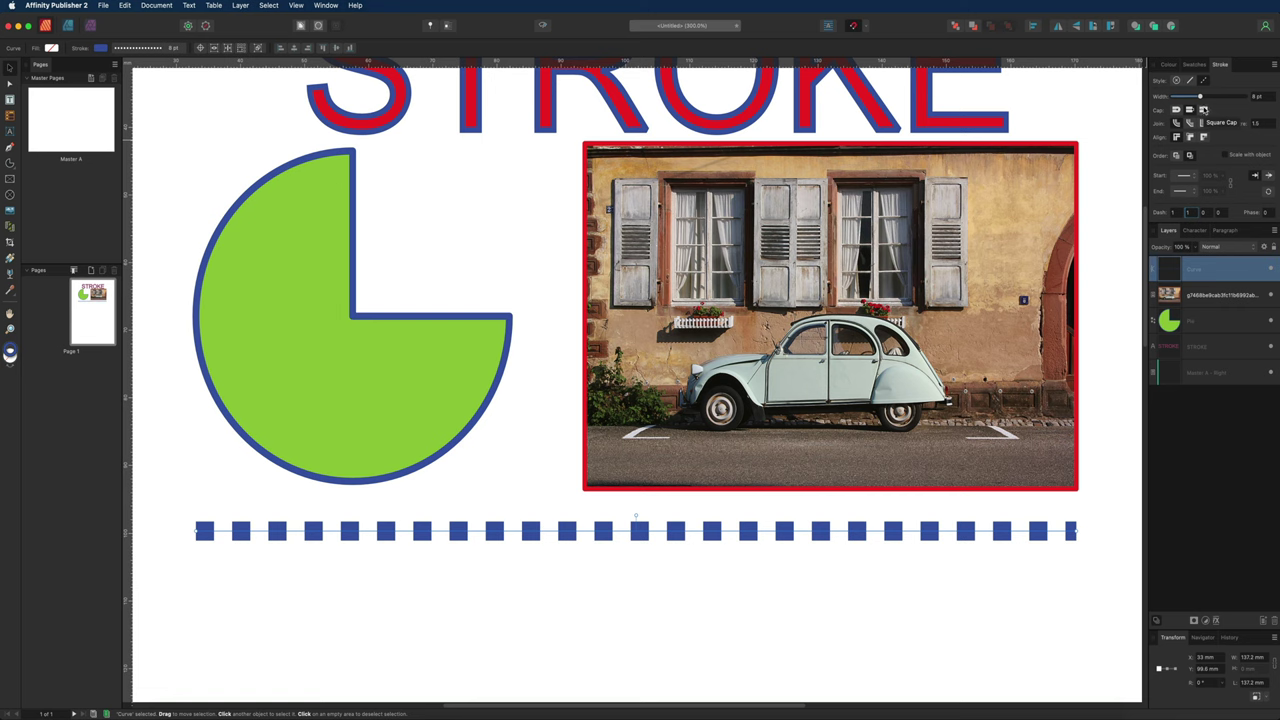
left_click(1205, 110)
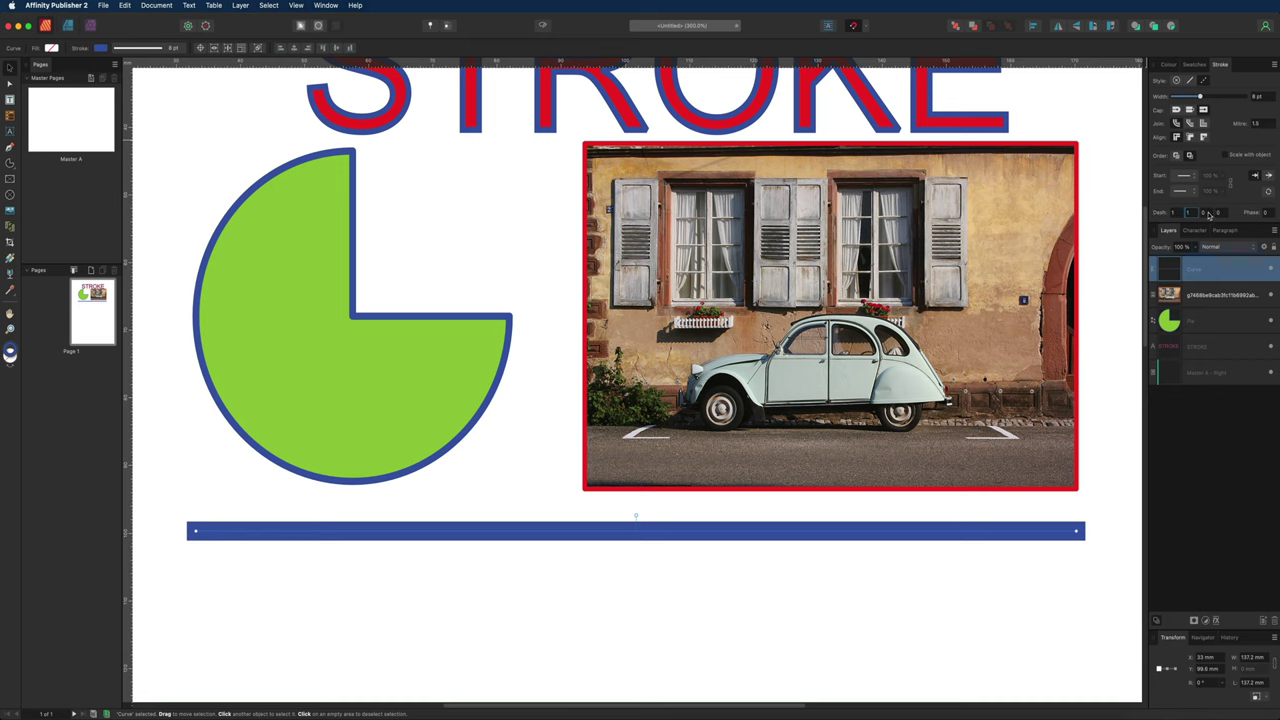
left_click(1189, 111)
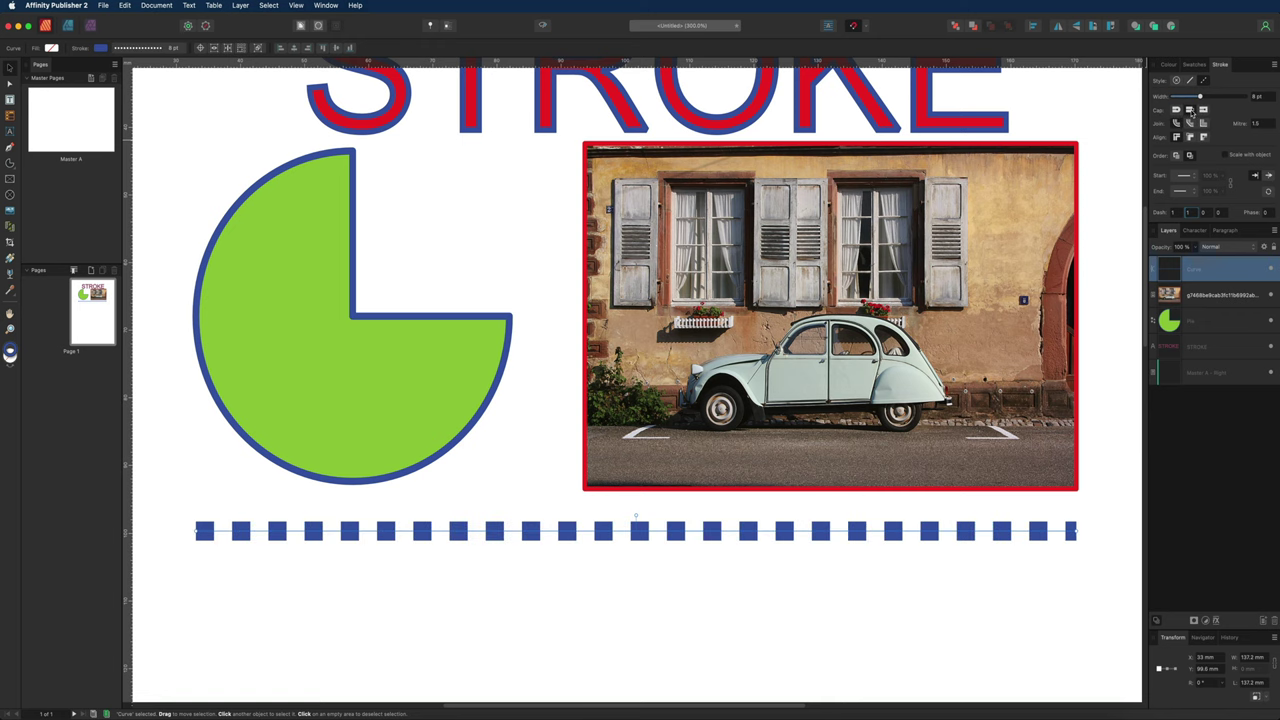
Step: Add a Curved arrowhead at the start of the dashed line and a Circle at its end
left_click(1193, 177)
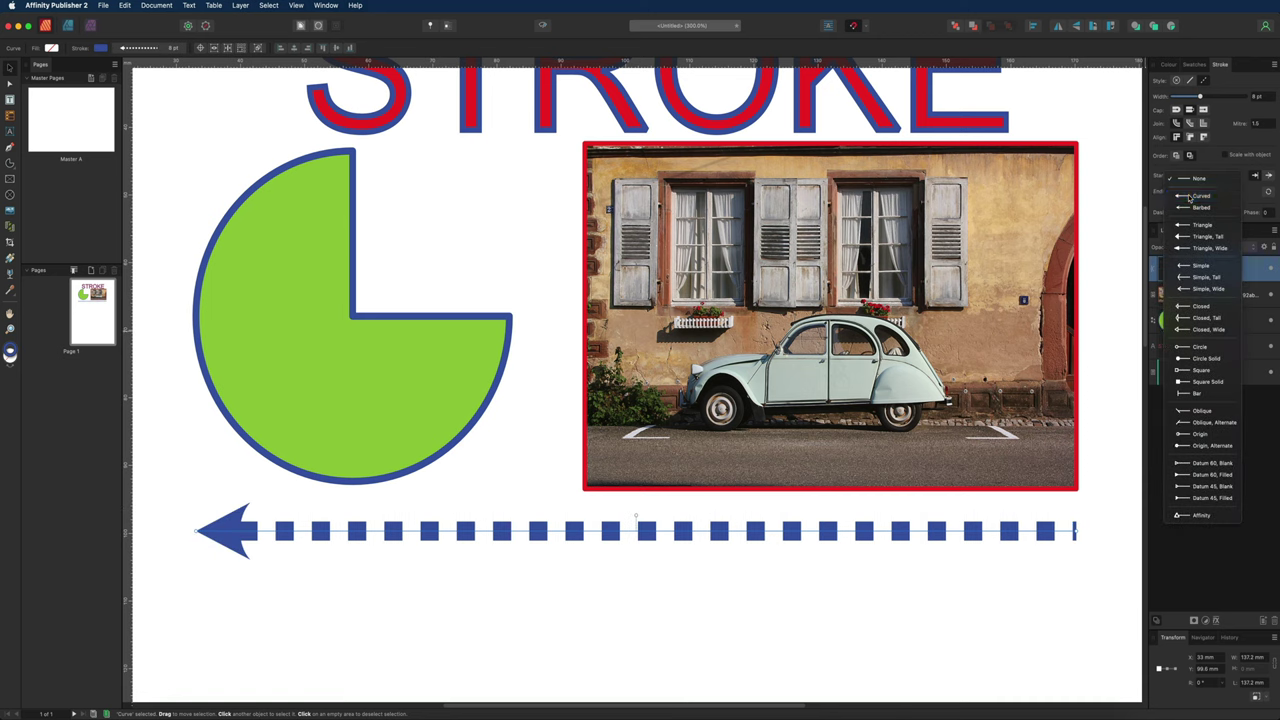
left_click(1190, 197)
left_click(1192, 193)
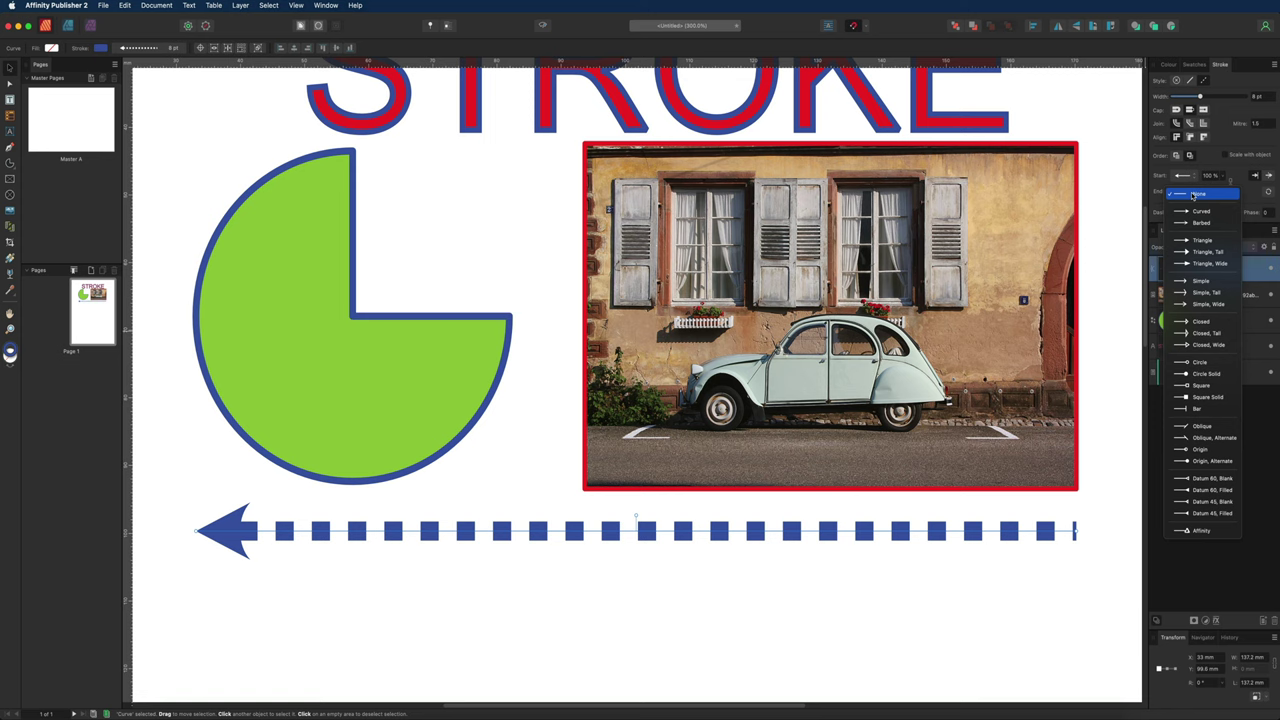
left_click(1192, 362)
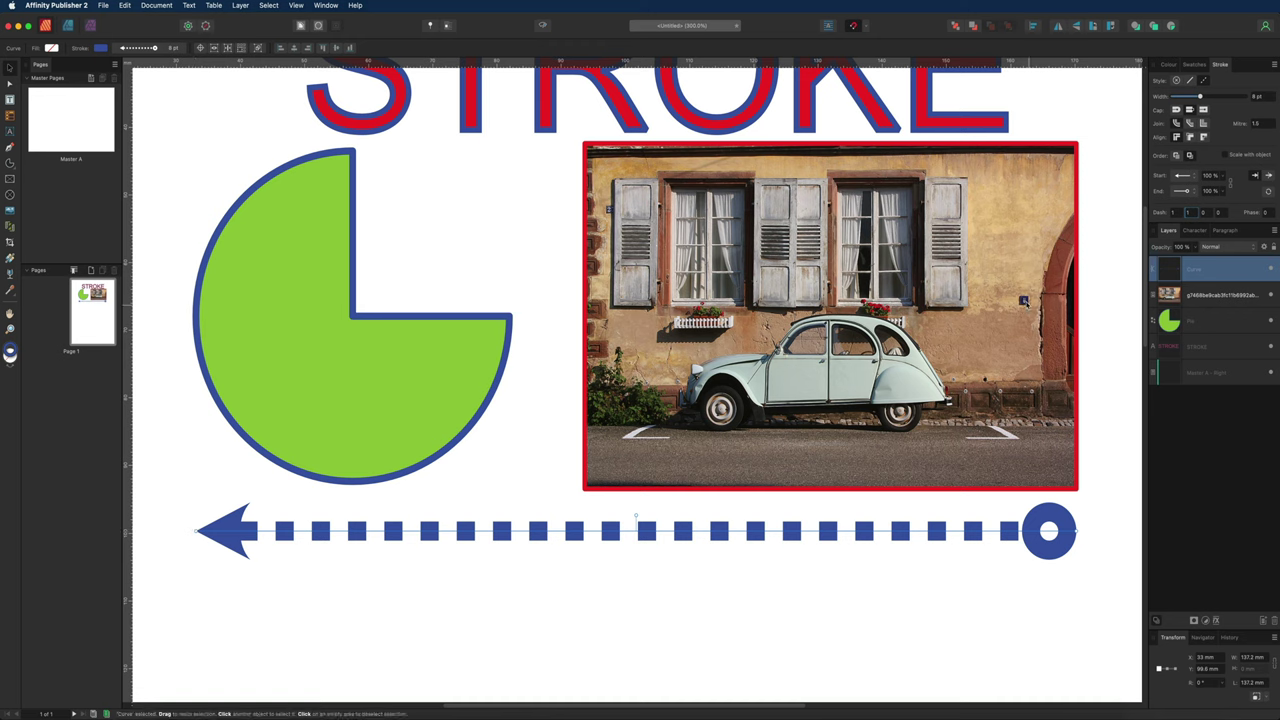
Step: Place the line's arrowheads beyond its endpoints and swap the start and end arrowheads
left_click(1256, 176)
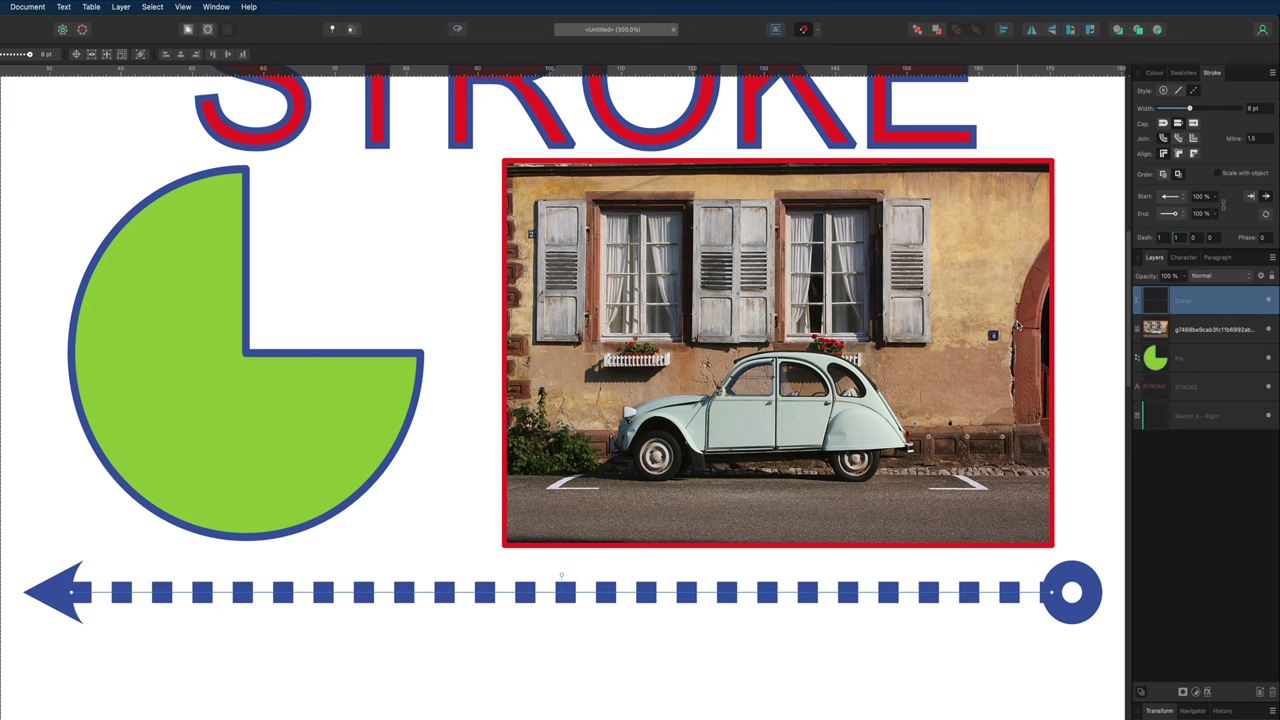
left_click(1266, 216)
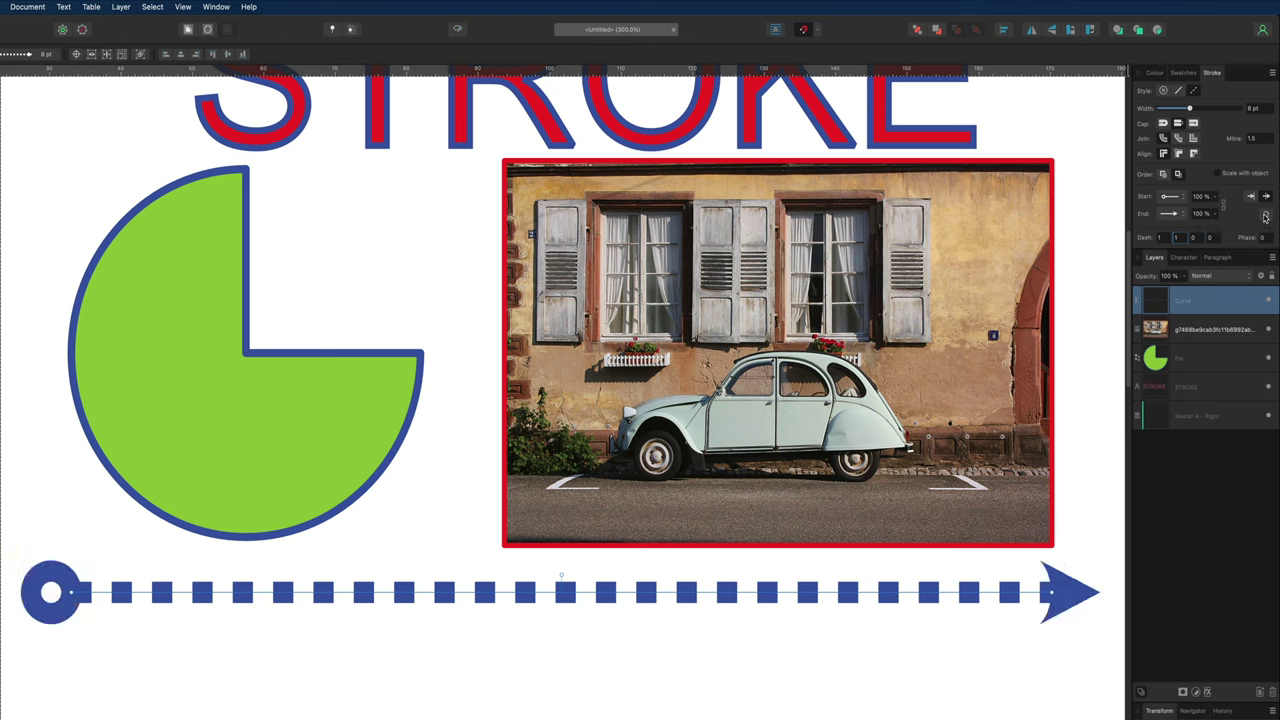
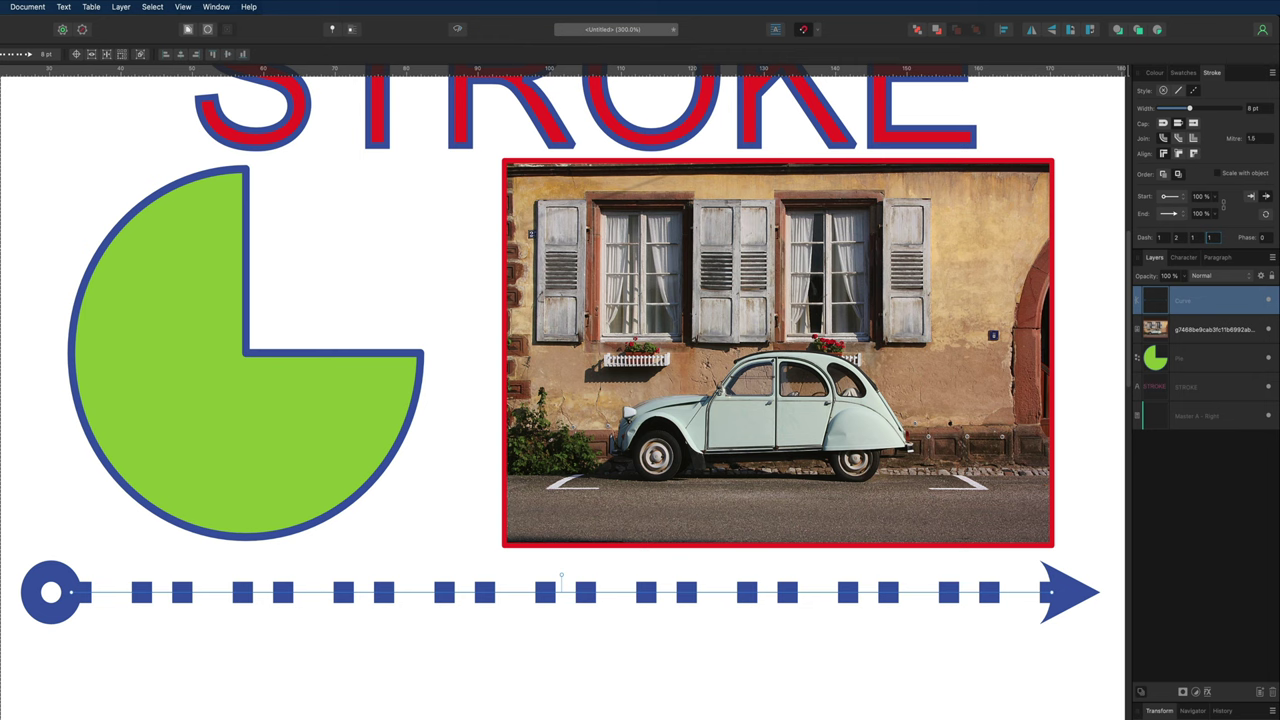
Step: Apply square caps to the line, try a dash pattern of 1, 5, 1, 1, and return the stroke to a solid line
left_click(1193, 123)
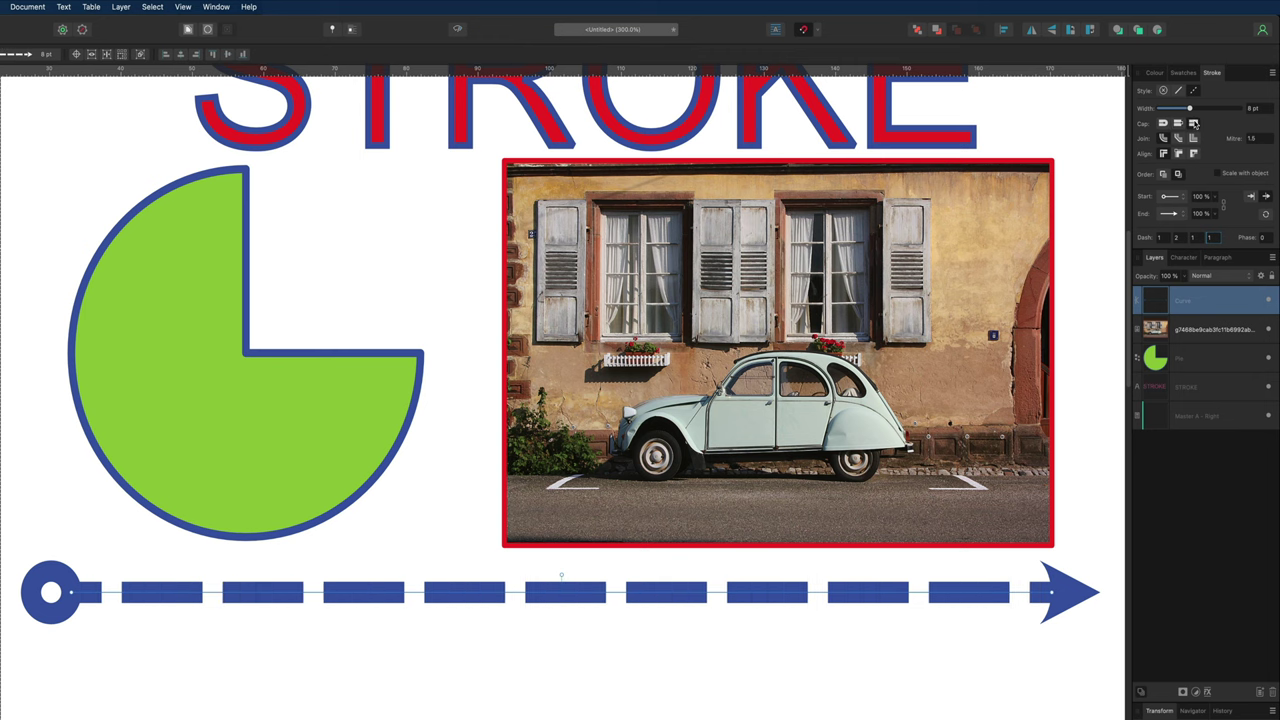
left_click(1174, 238)
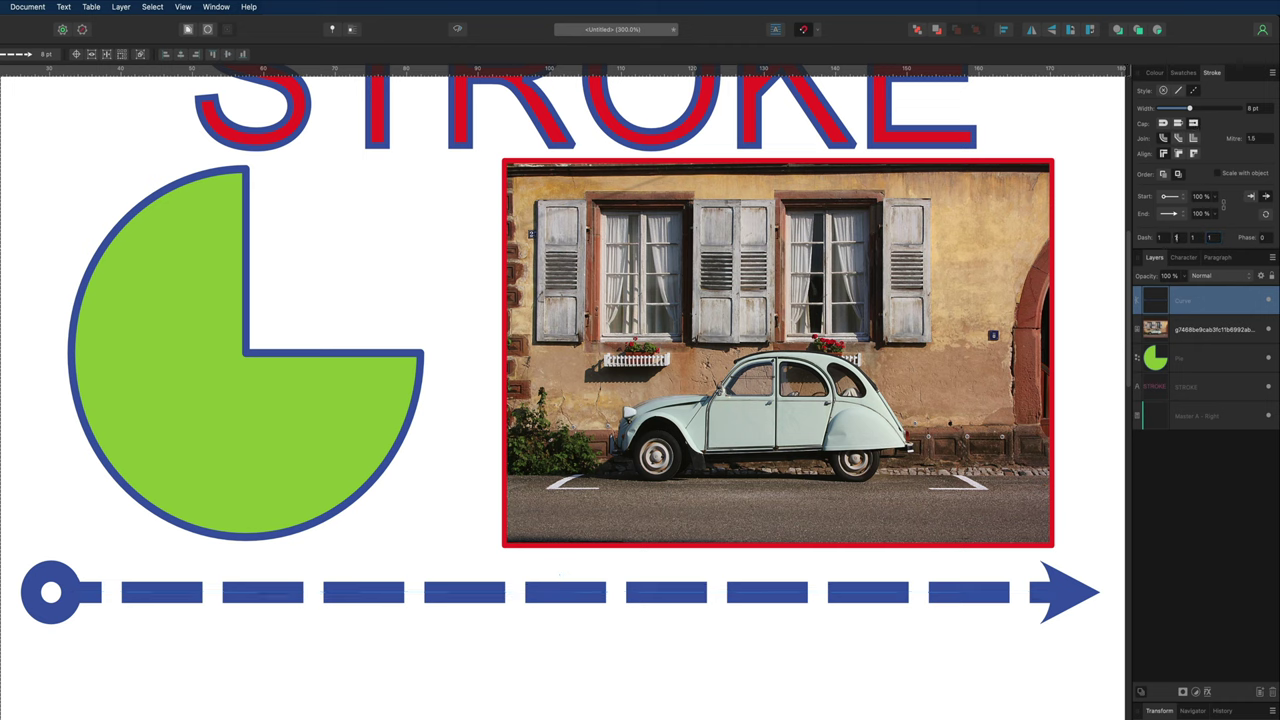
type("0")
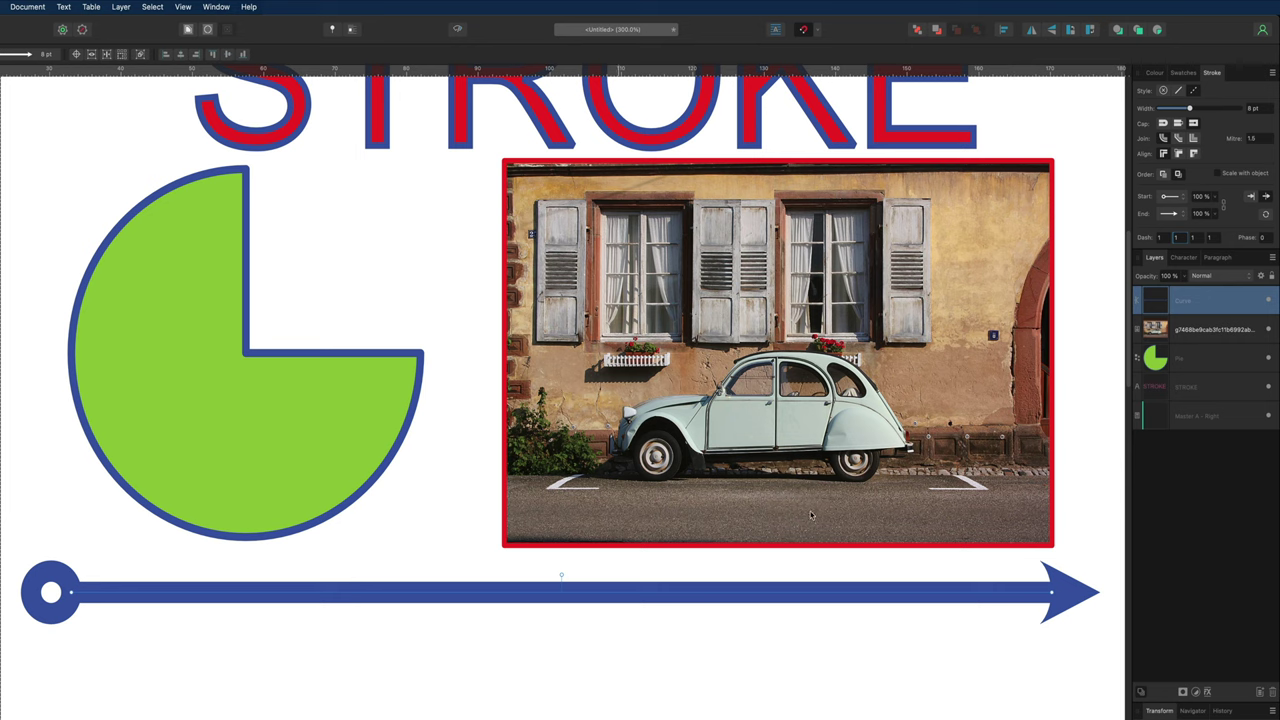
left_click(1170, 237)
type("1")
key("Tab")
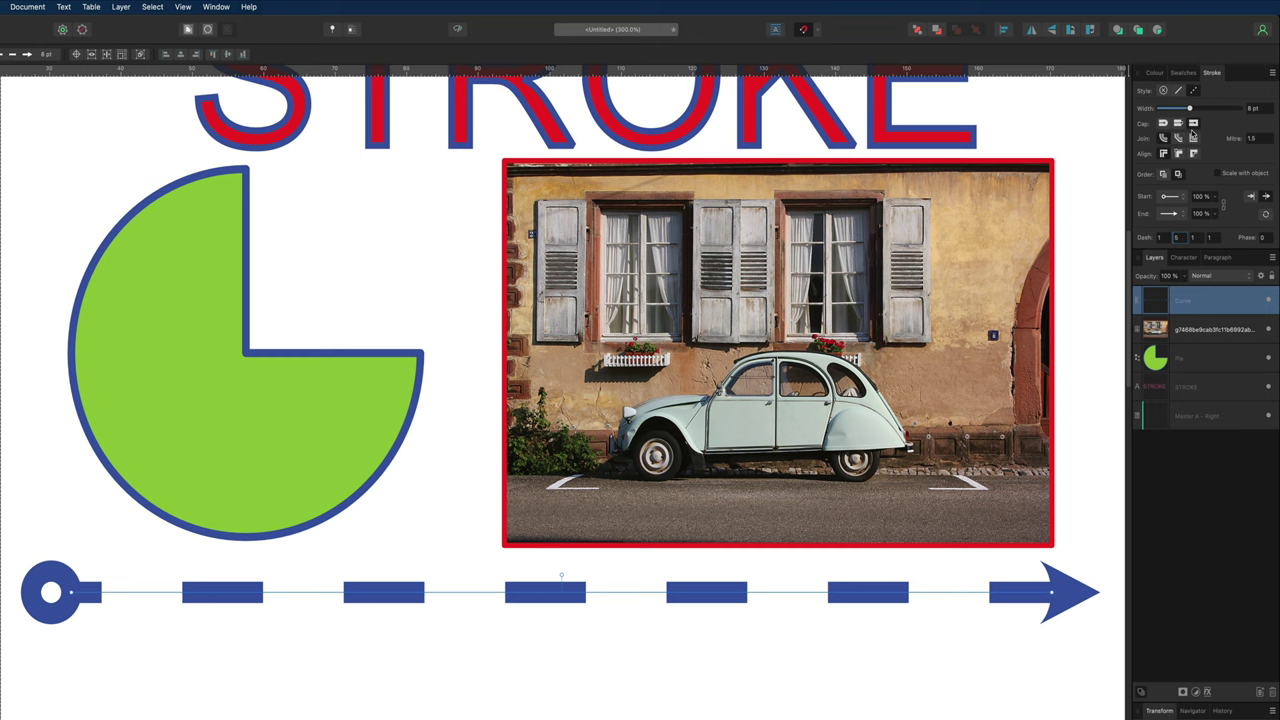
left_click(1179, 91)
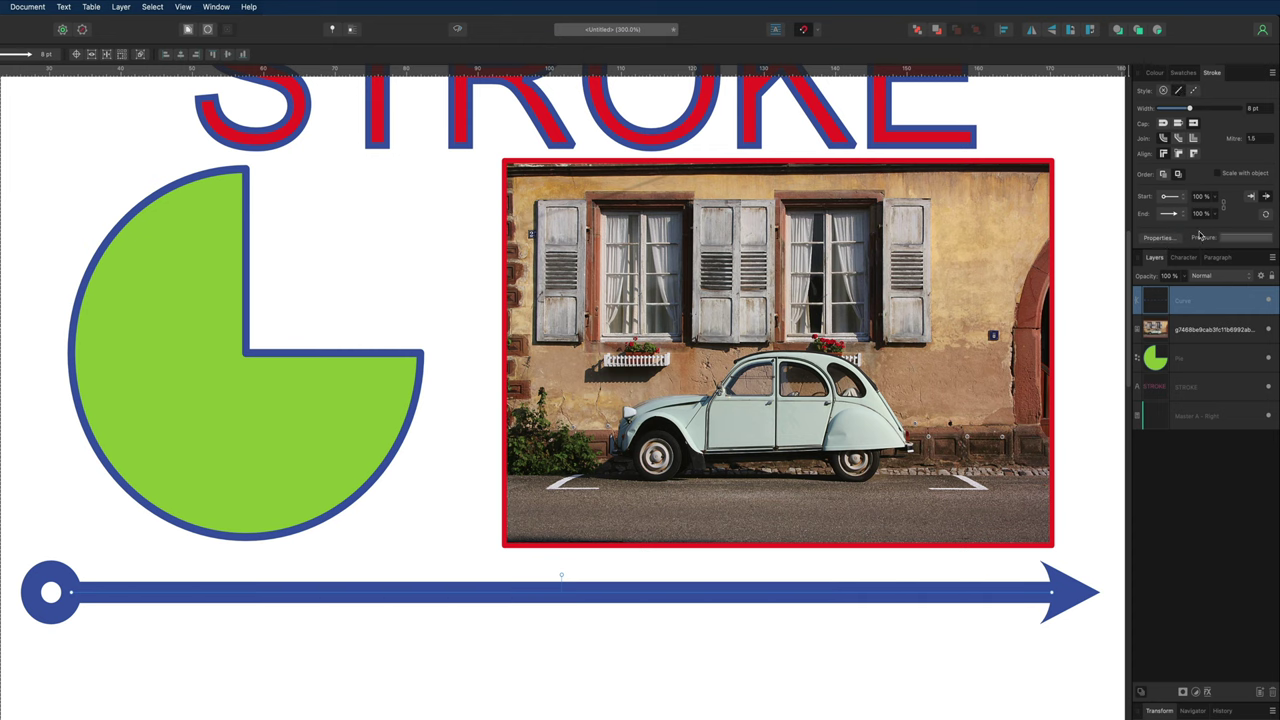
Step: Shape the line's pressure profile to taper at both ends with full width in the middle
left_click(1256, 240)
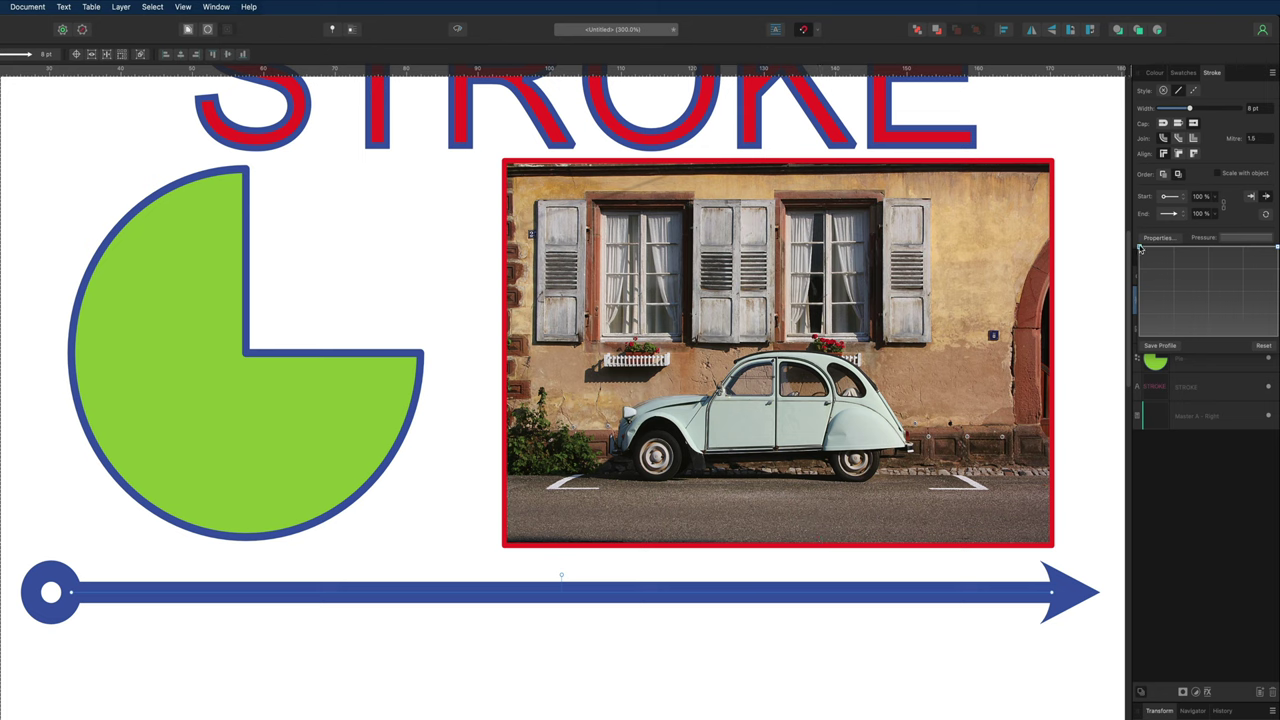
mouse_move(1140, 248)
left_mouse_down()
mouse_move(1138, 320)
mouse_move(1138, 253)
left_mouse_up()
left_click_drag(1140, 250, 1139, 330)
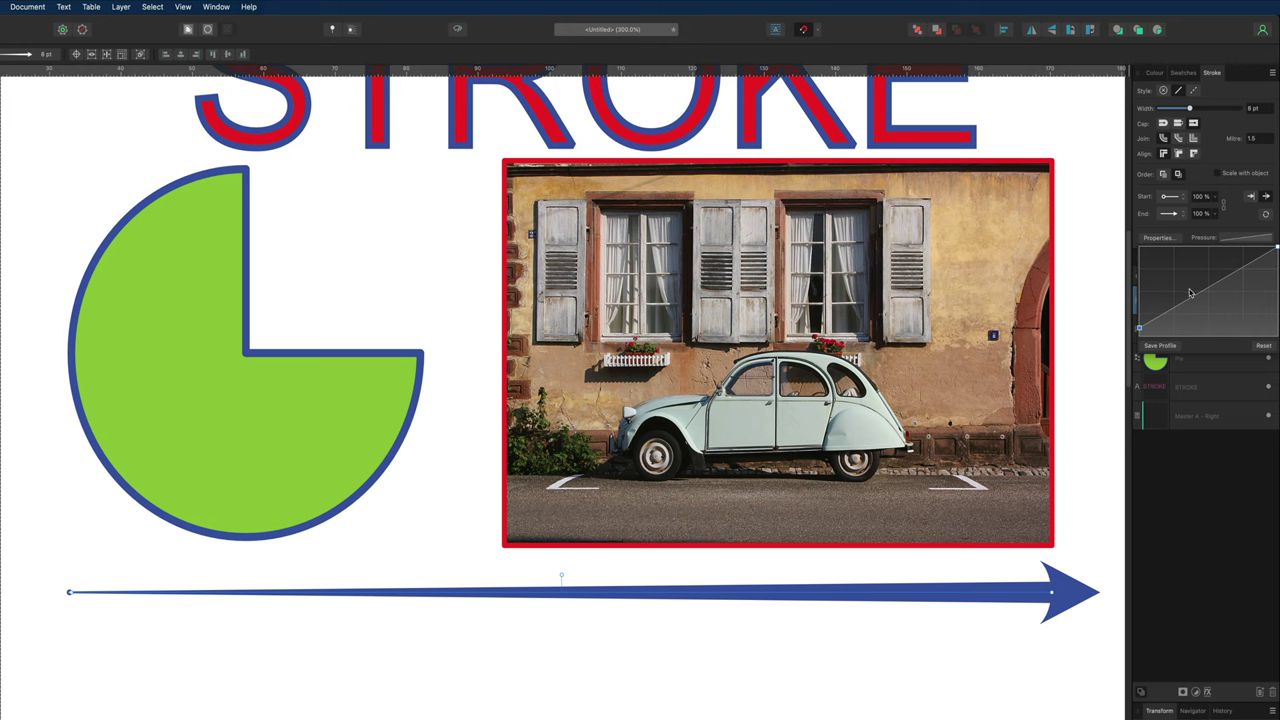
mouse_move(1208, 291)
left_mouse_down()
mouse_move(1207, 246)
mouse_move(1276, 252)
mouse_move(1276, 326)
left_mouse_up()
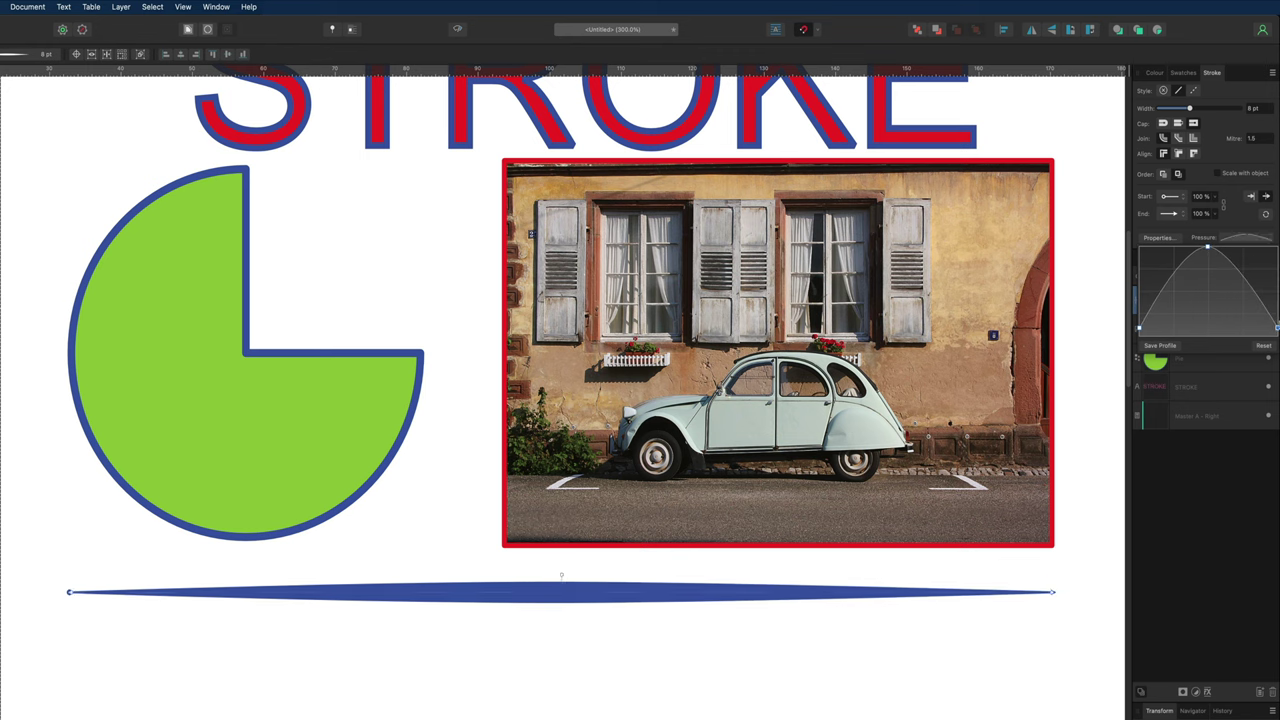
Step: Narrow the pressure profile's peak with a lowered point on each side, raise both ends, and reset the profile
left_click_drag(1175, 279, 1230, 293)
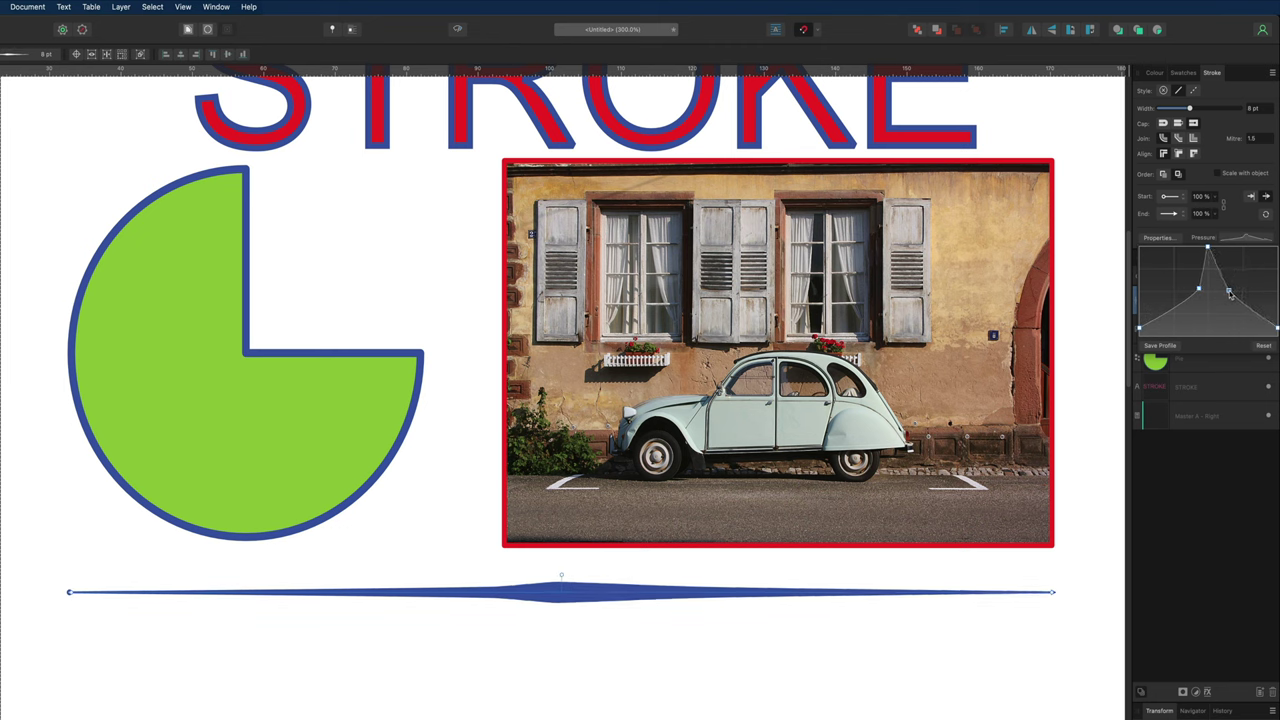
left_click_drag(1139, 327, 1138, 263)
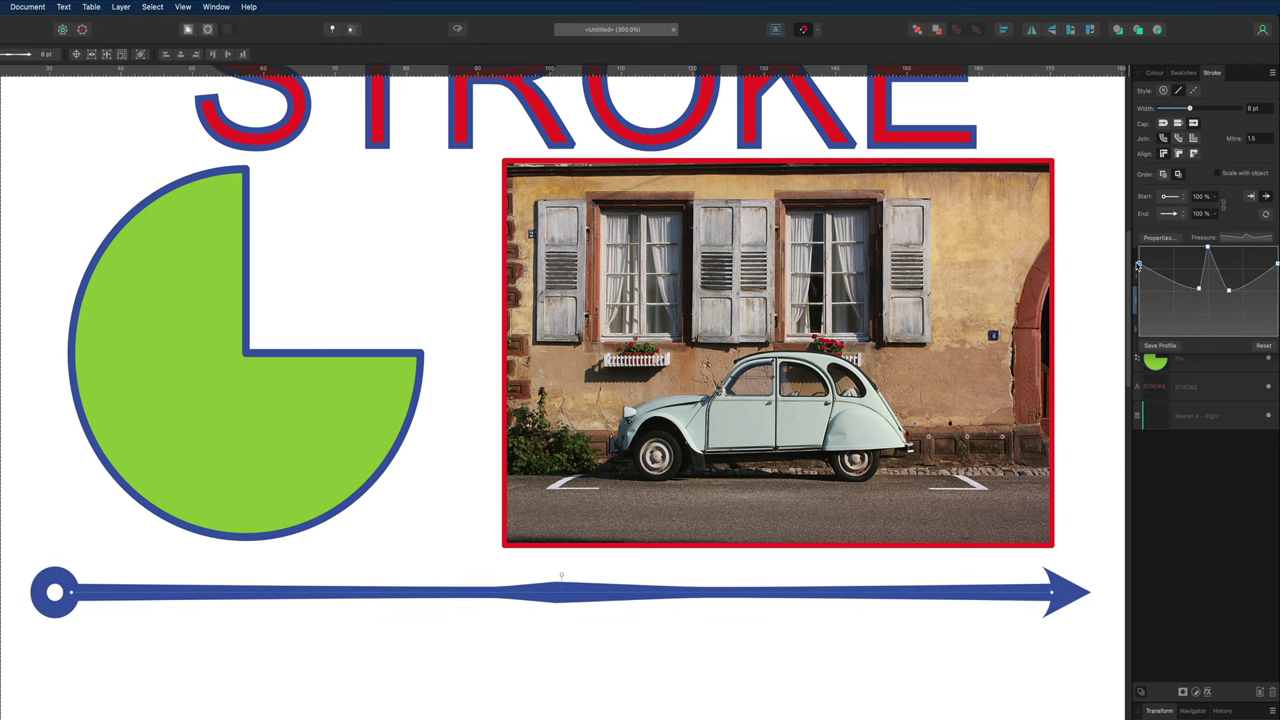
left_click(1263, 345)
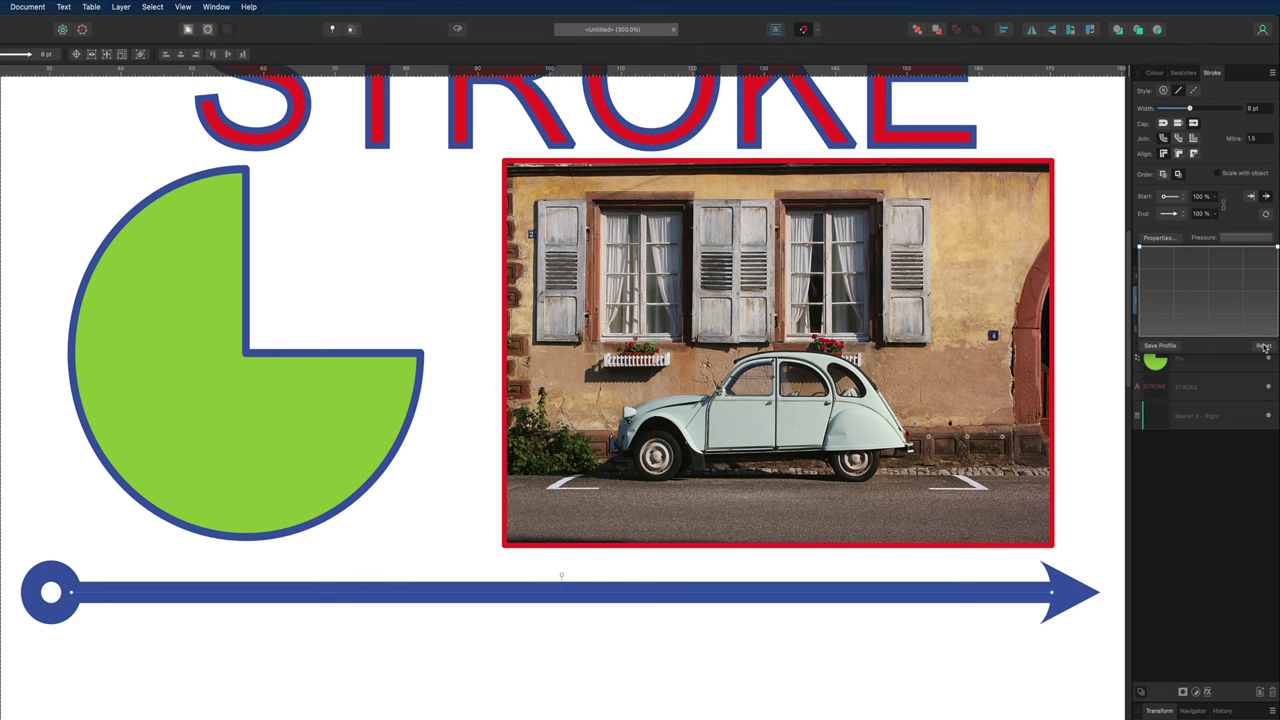
left_click(1238, 240)
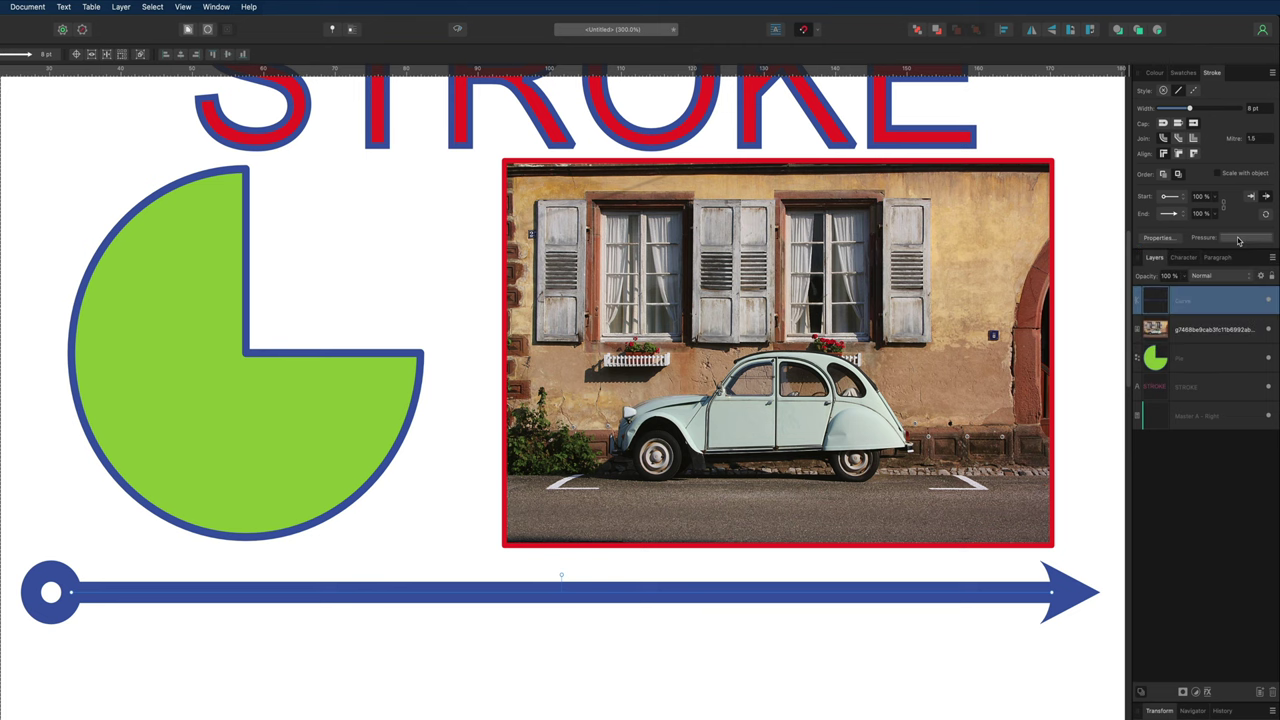